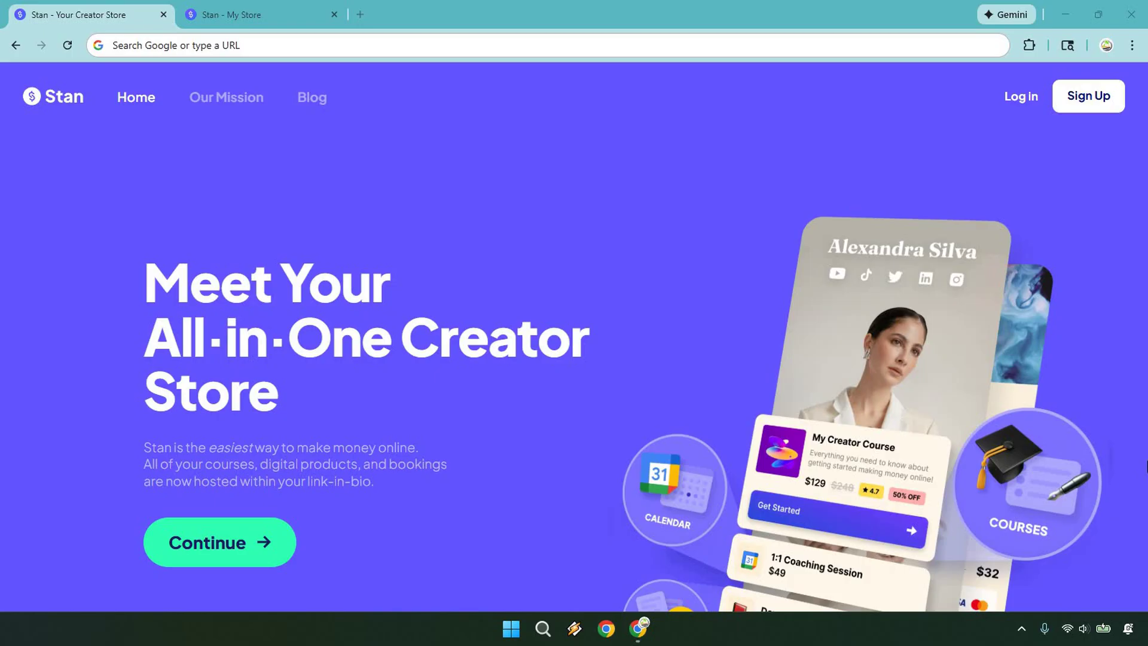
Switch to the 'Stan - My Store' tab showing the Marketing Island store dashboard.
{"action": "left_click", "coordinate": [282, 8]}
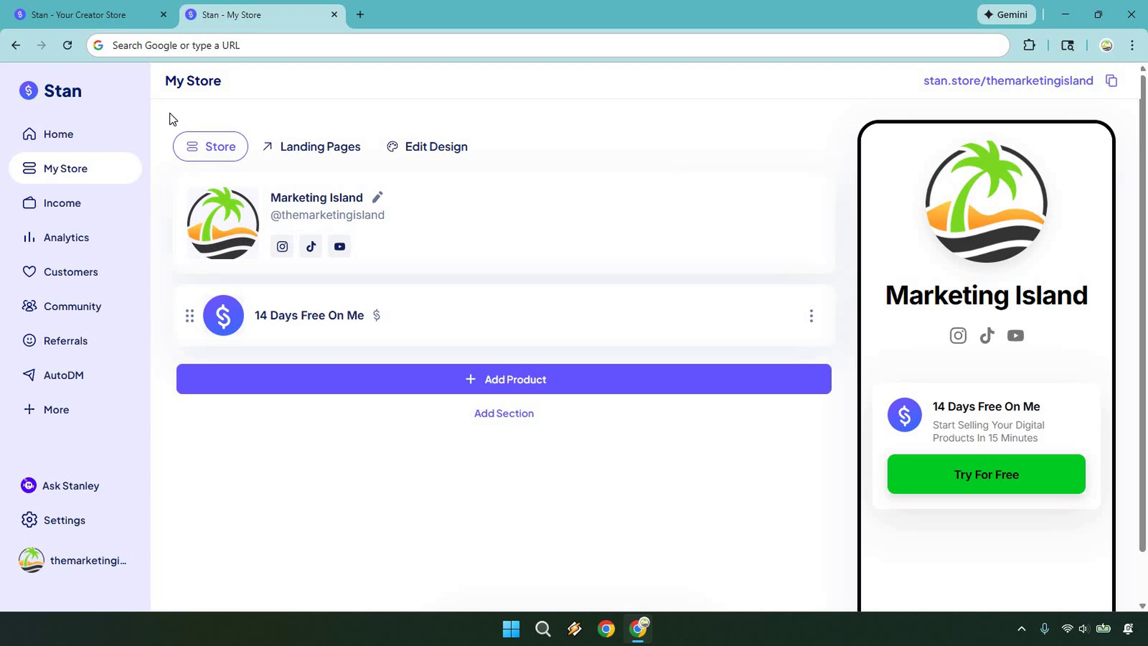
Add a new product of the Digital Product type to open its editor.
{"action": "left_click", "coordinate": [52, 170]}
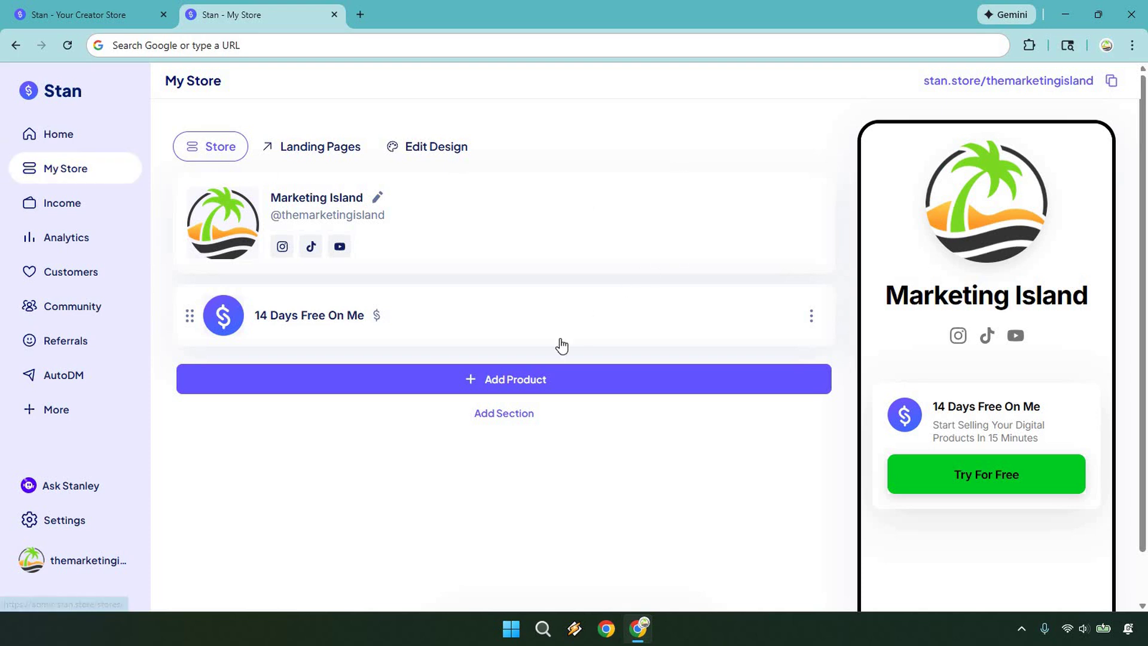
{"action": "left_click", "coordinate": [535, 381]}
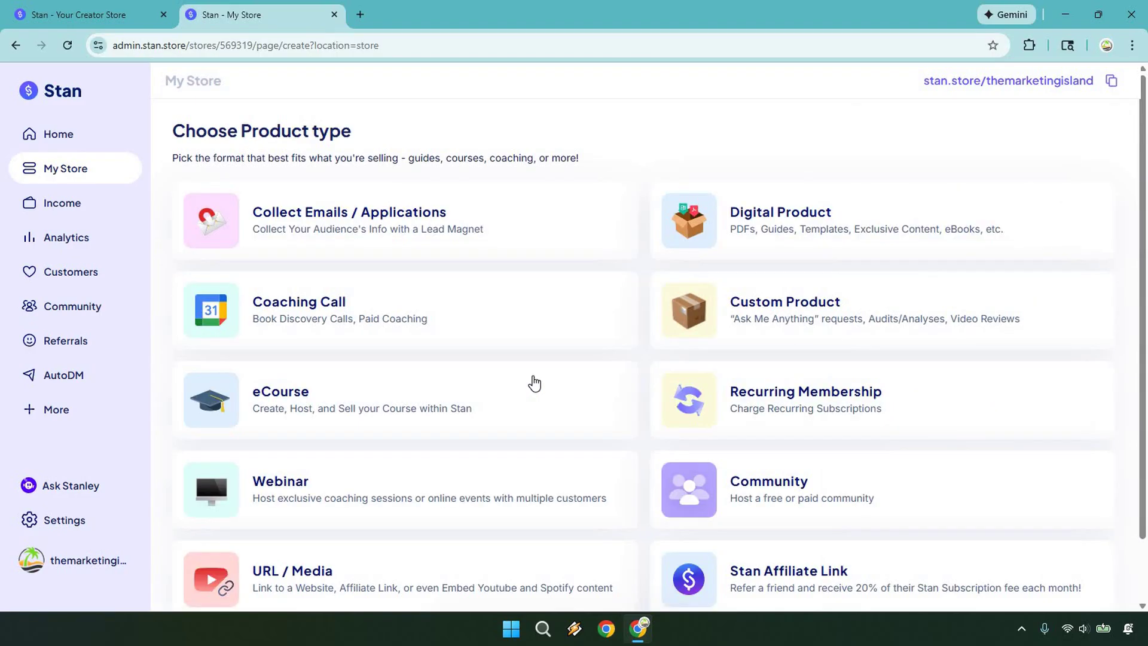
{"action": "left_click", "coordinate": [746, 227]}
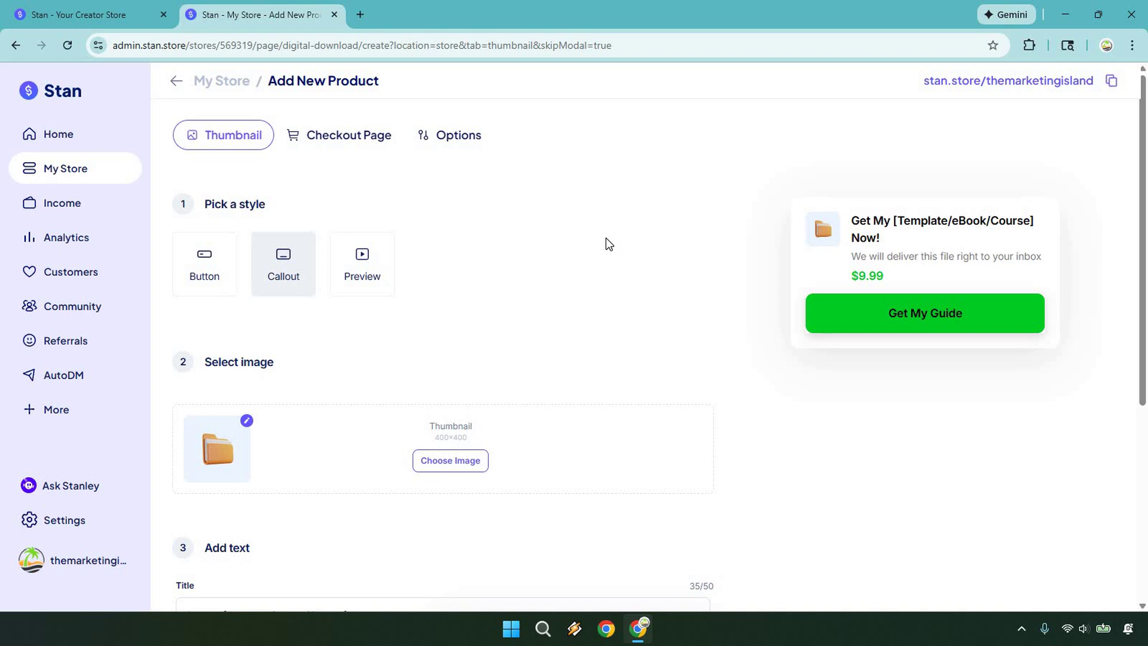
Compare the button and callout thumbnail card styles.
{"action": "left_click", "coordinate": [231, 264]}
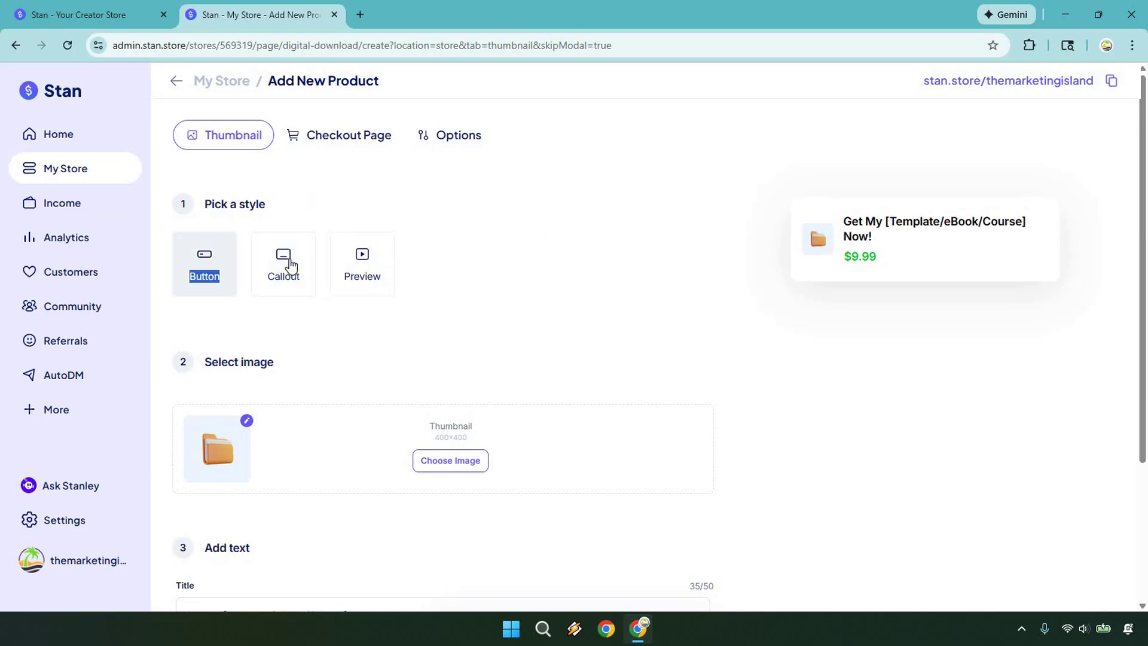
{"action": "left_click", "coordinate": [362, 266]}
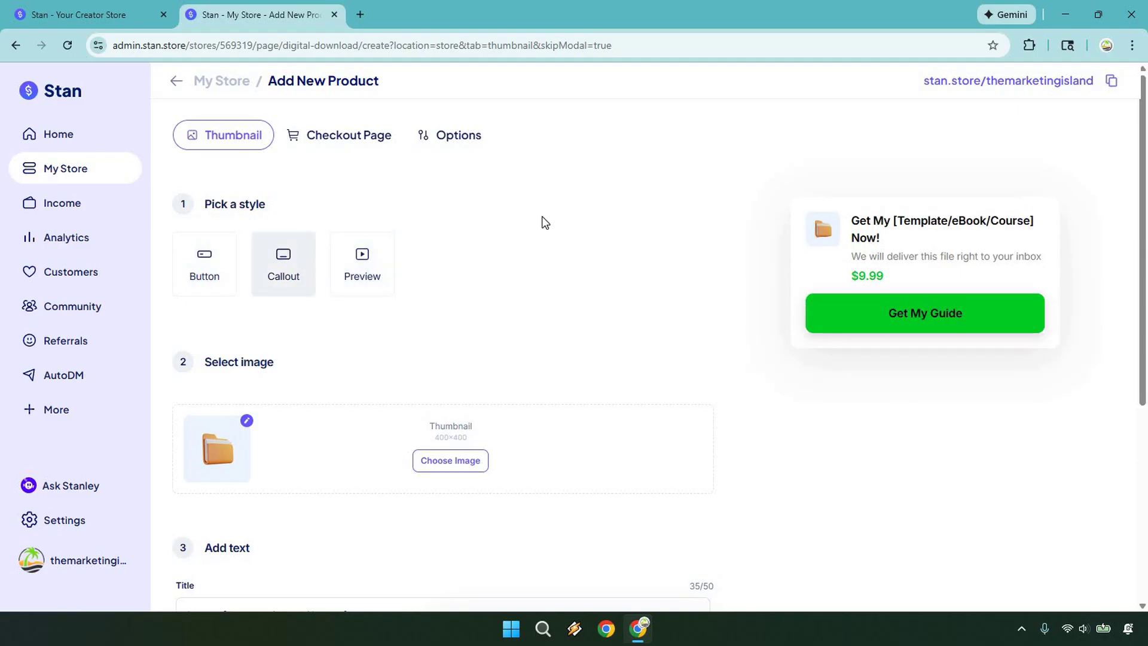
{"action": "scroll", "coordinate": [574, 220], "scroll_direction": "down", "scroll_amount": 4}
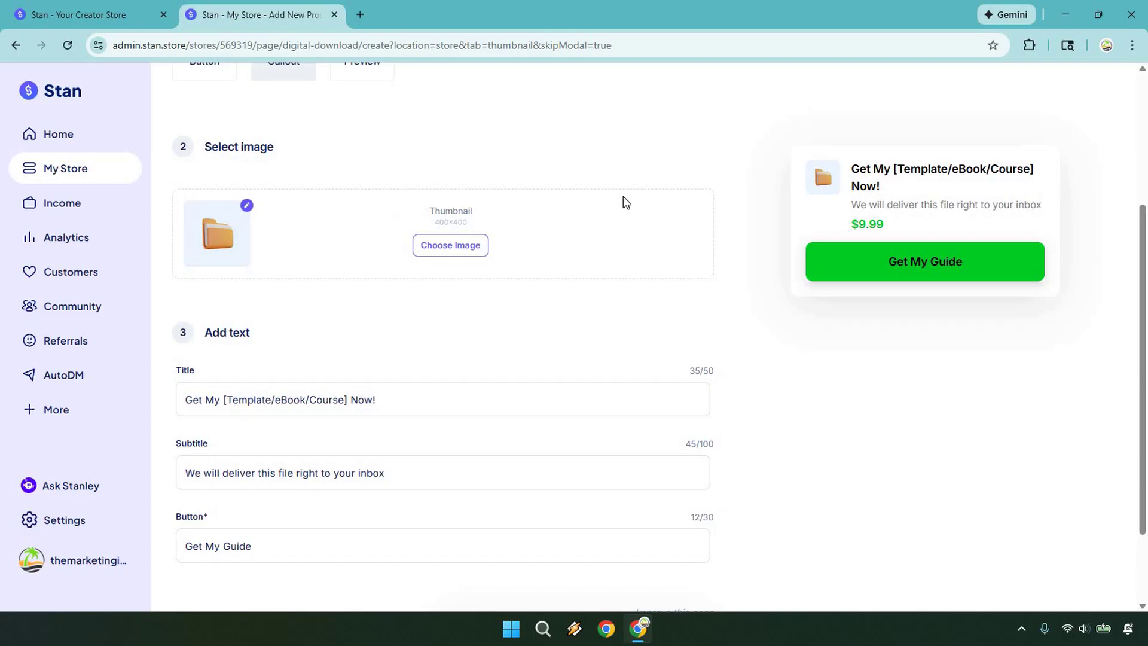
{"action": "scroll", "coordinate": [623, 196], "scroll_direction": "down", "scroll_amount": 2}
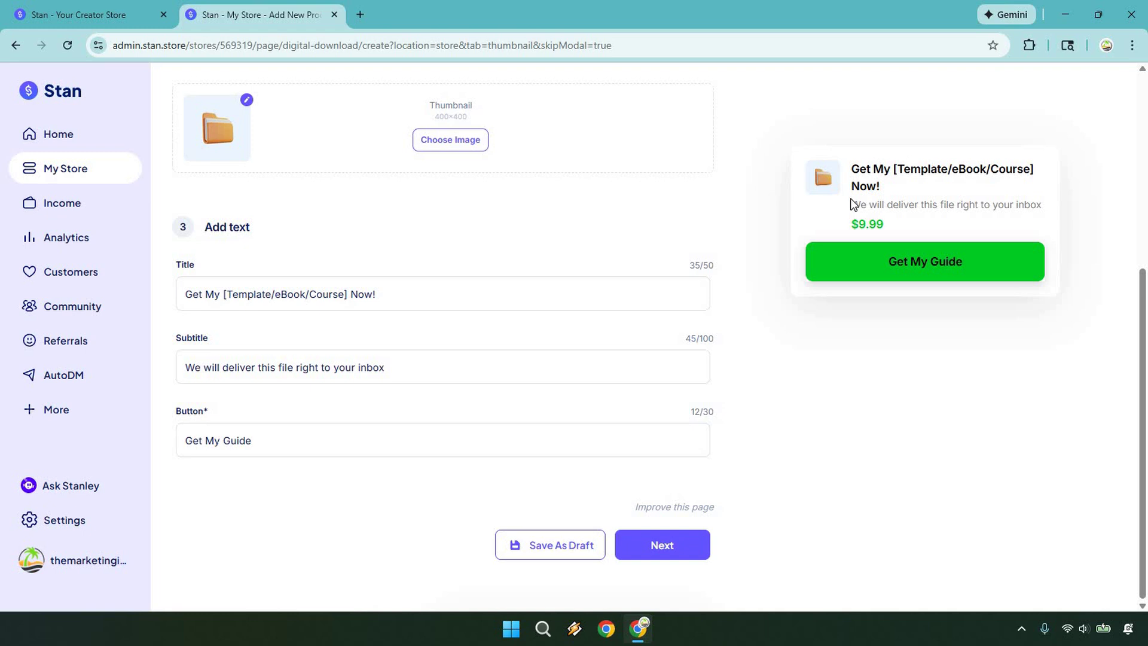
Replace the title placeholder with eBook so it reads 'Get My eBook Now'.
{"action": "left_click_drag", "start_coordinate": [221, 294], "coordinate": [343, 290]}
{"action": "key", "text": "BackSpace"}
{"action": "type", "text": "eBook Now"}
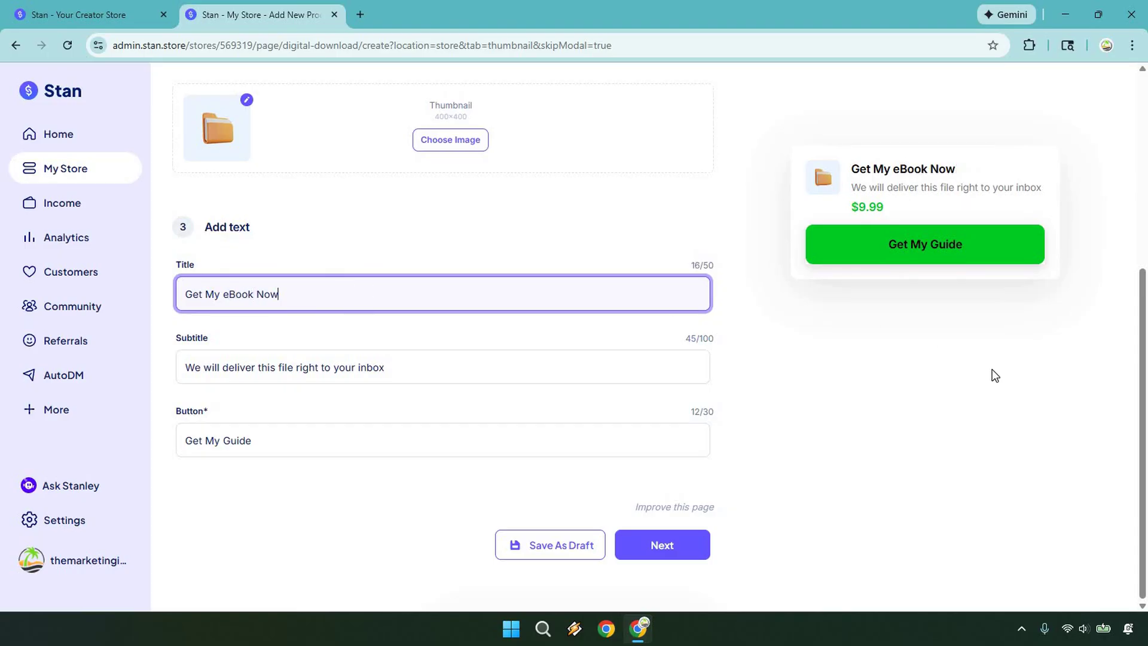
{"action": "left_click", "coordinate": [992, 370]}
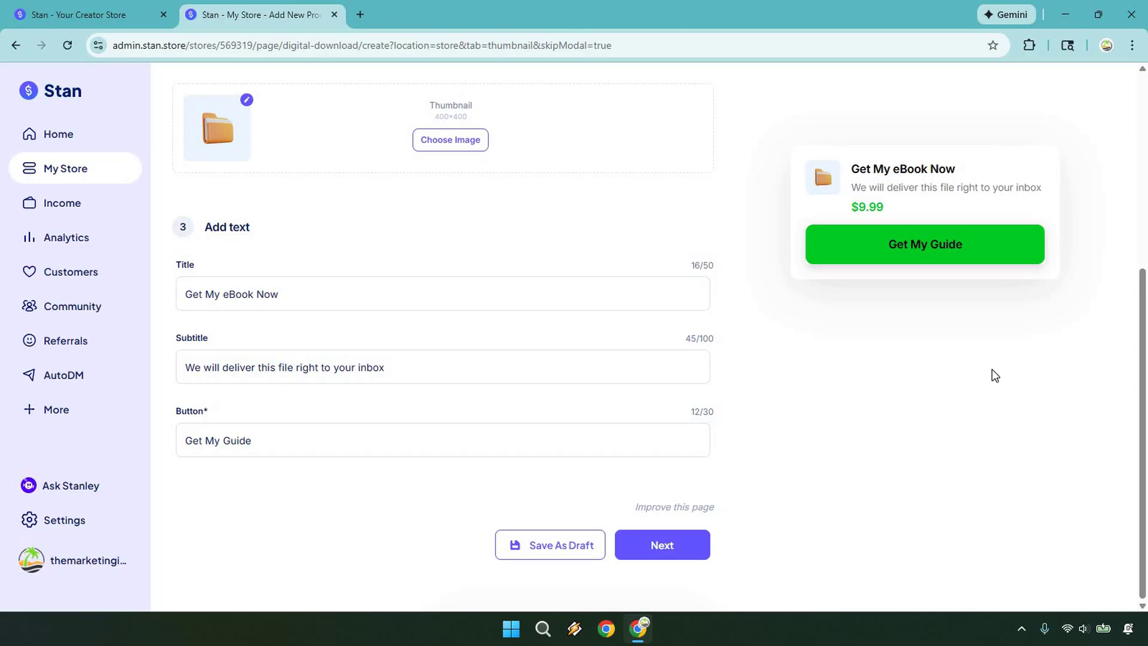
{"action": "left_click", "coordinate": [312, 281]}
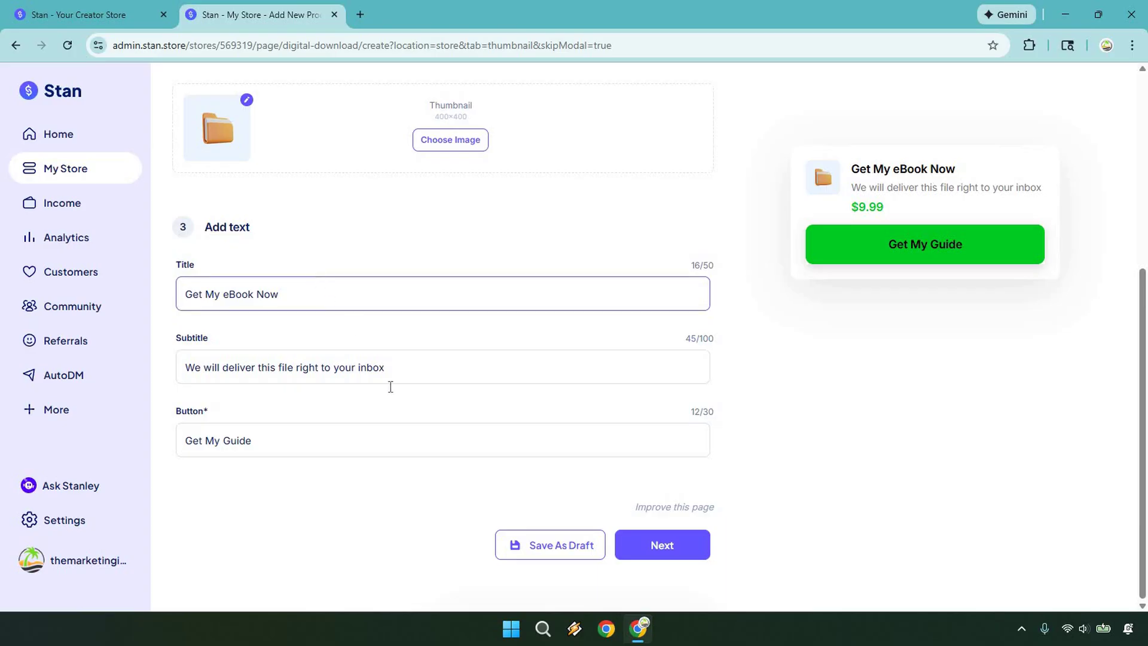
{"action": "left_click", "coordinate": [418, 362]}
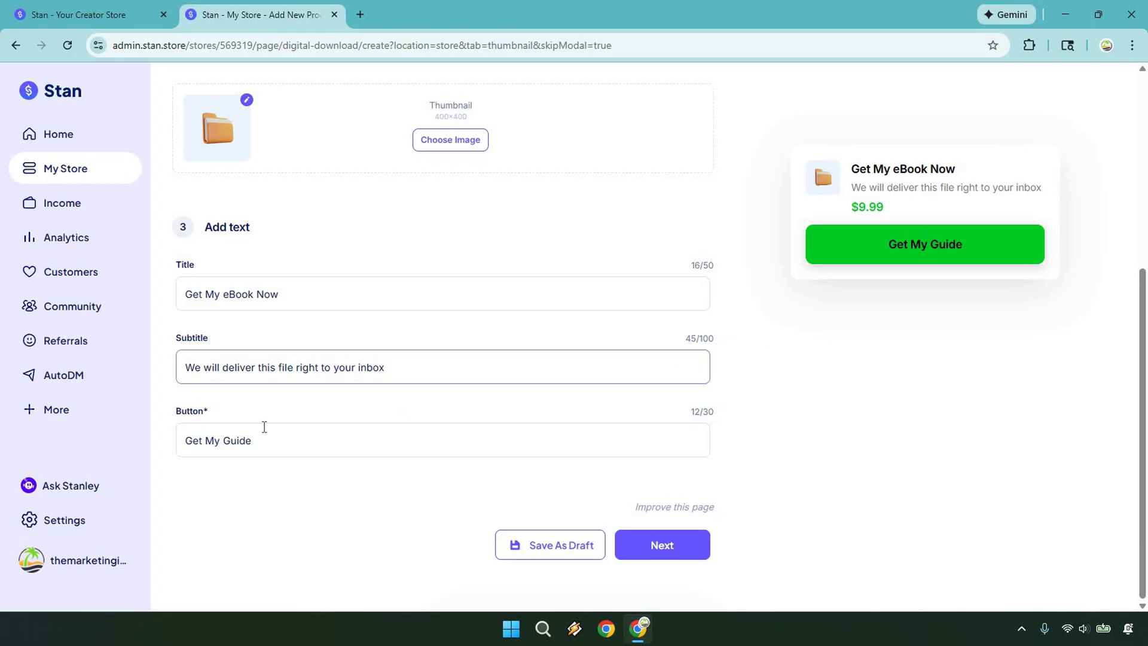
Change the button label from 'Get My Guide' to 'Click To Continue'.
{"action": "left_click", "coordinate": [227, 439]}
{"action": "triple_click", "coordinate": [225, 439]}
{"action": "type", "text": "Click To Continue"}
{"action": "left_click", "coordinate": [991, 411]}
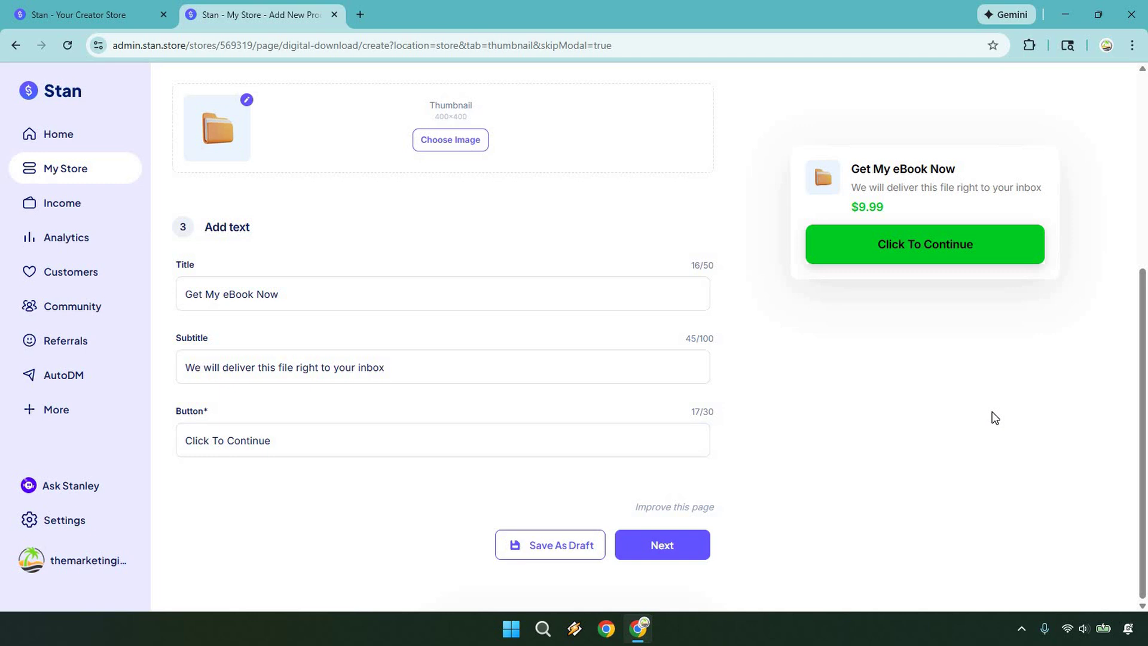
Go to the checkout page and set its image to the cropped Marketing Island logo photo.
{"action": "left_click", "coordinate": [686, 546]}
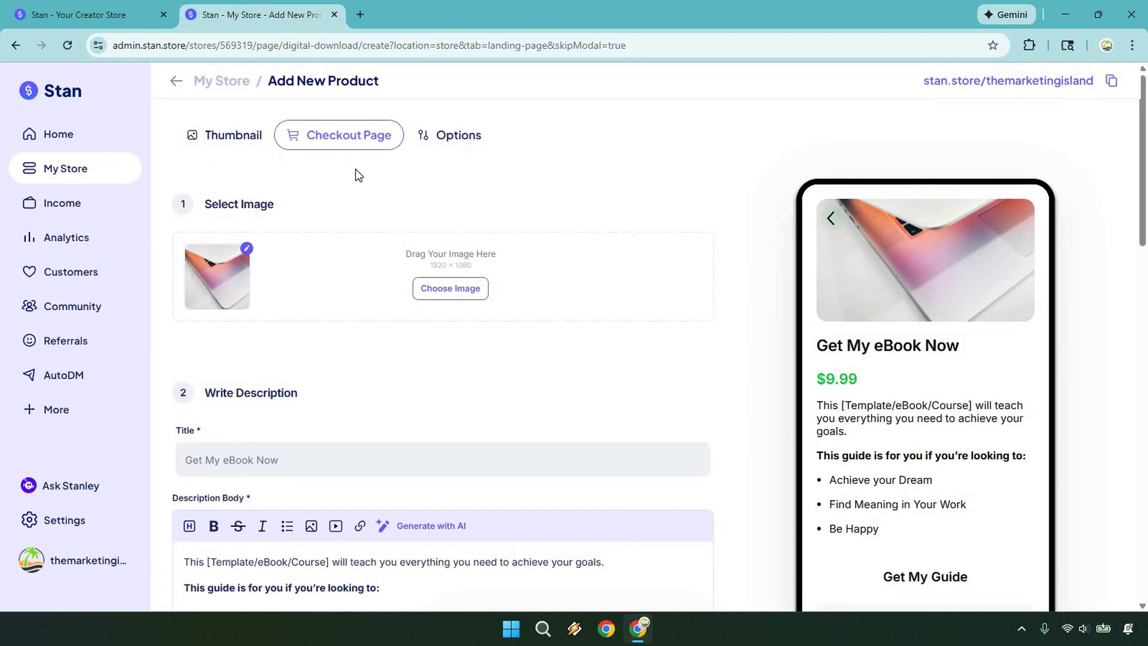
{"action": "left_click", "coordinate": [471, 289]}
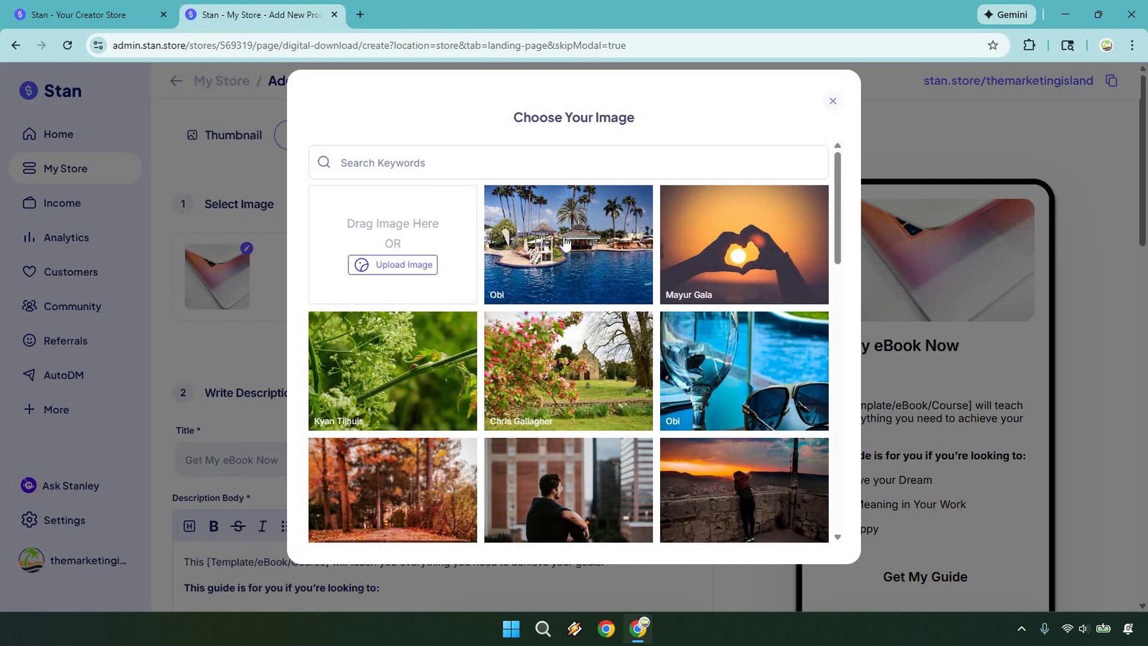
{"action": "left_click", "coordinate": [395, 264]}
{"action": "scroll", "coordinate": [485, 431], "scroll_direction": "up", "scroll_amount": 3}
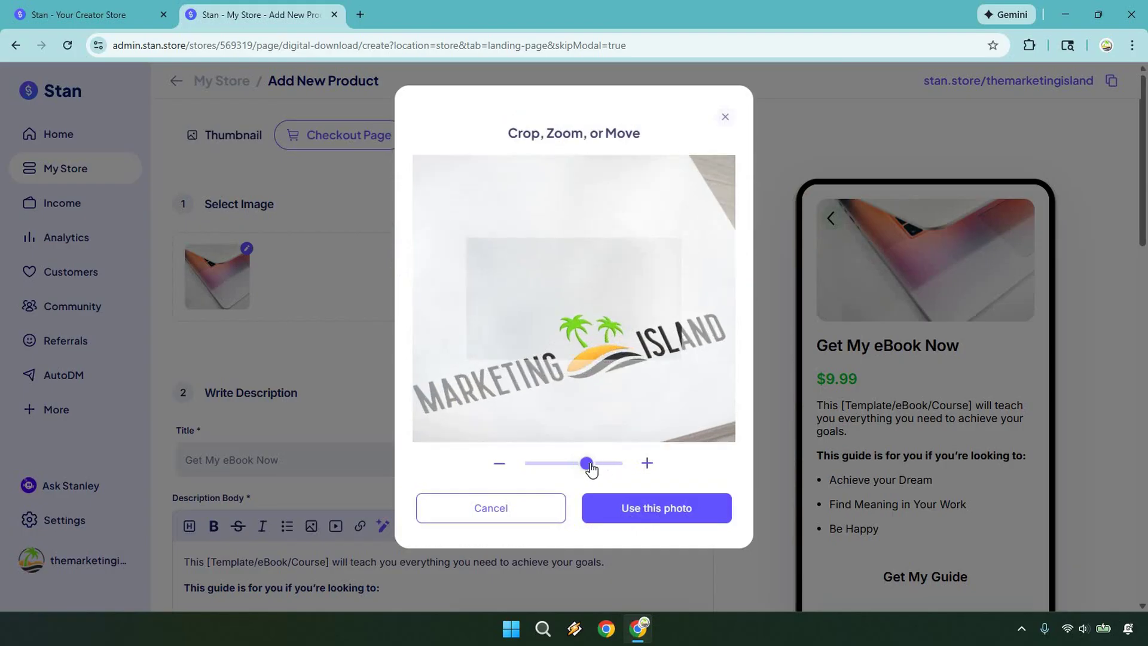
{"action": "scroll", "coordinate": [485, 451], "scroll_direction": "down", "scroll_amount": 3}
{"action": "left_click_drag", "start_coordinate": [573, 253], "coordinate": [579, 220]}
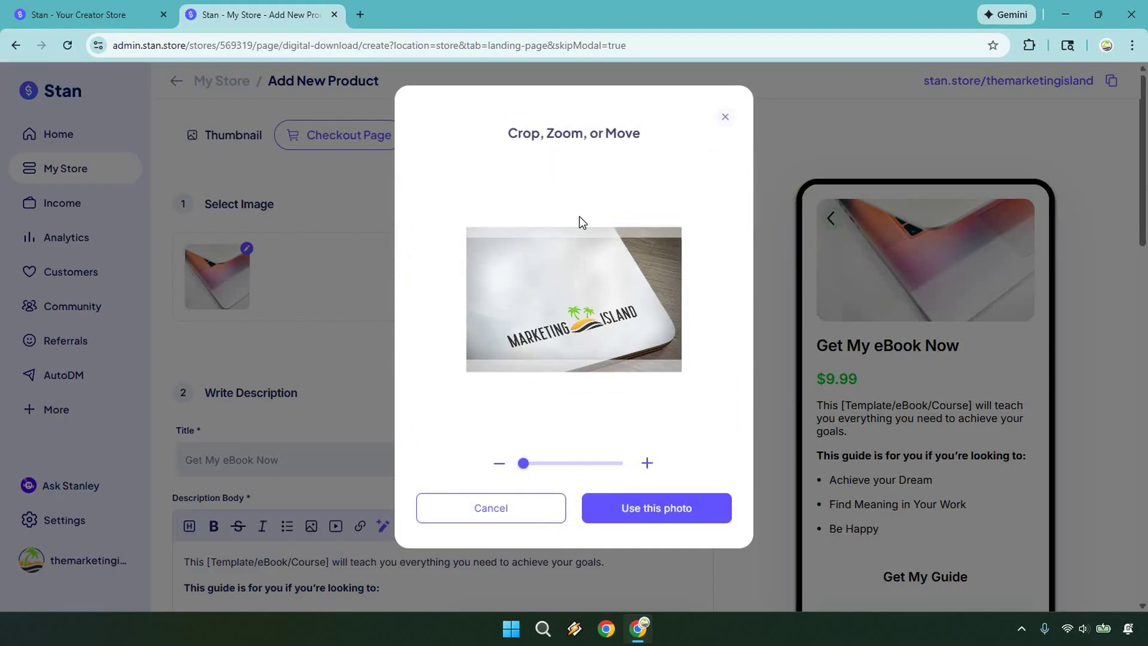
{"action": "left_click", "coordinate": [682, 512]}
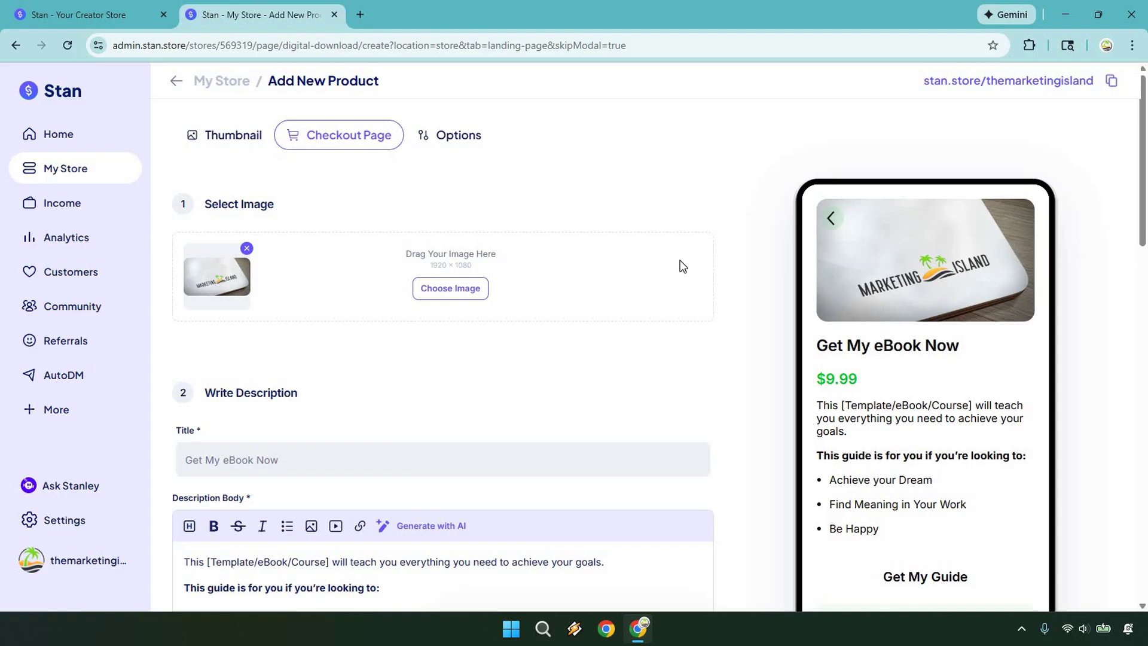
Reword the first description line to 'This eBook will teach you everything you need to X.'.
{"action": "scroll", "coordinate": [218, 259], "scroll_direction": "down", "scroll_amount": 4}
{"action": "scroll", "coordinate": [469, 243], "scroll_direction": "down", "scroll_amount": 1}
{"action": "left_click_drag", "start_coordinate": [209, 274], "coordinate": [311, 285]}
{"action": "type", "text": "eBook"}
{"action": "double_click", "coordinate": [438, 275]}
{"action": "left_click_drag", "start_coordinate": [506, 273], "coordinate": [507, 272]}
{"action": "type", "text": "X"}
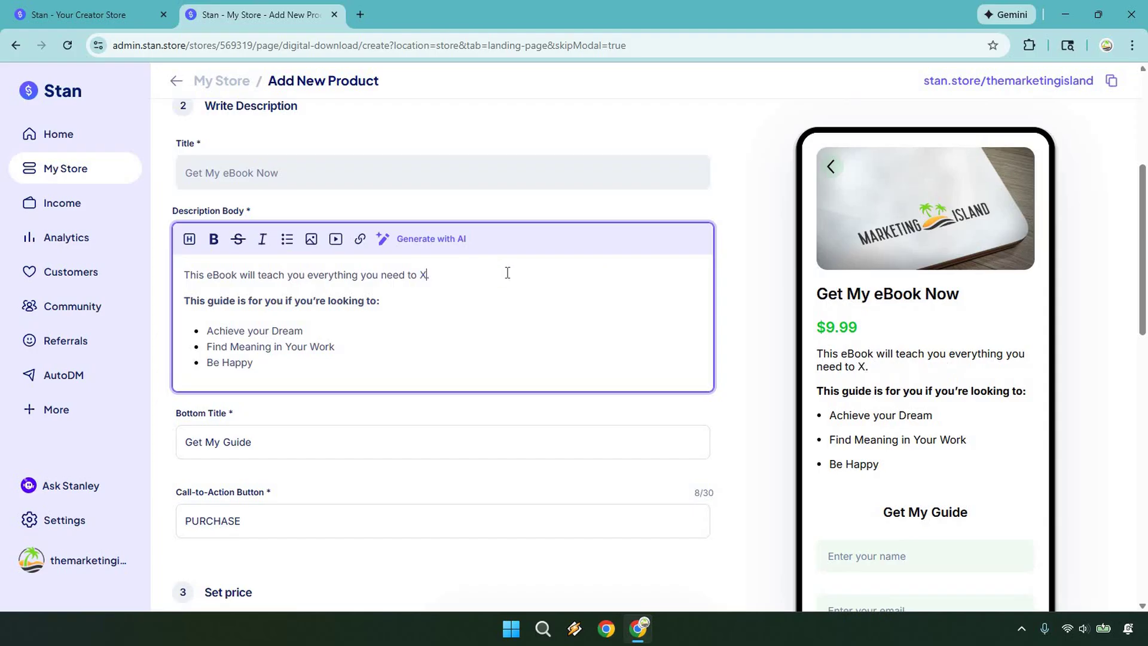
{"action": "left_click", "coordinate": [761, 251]}
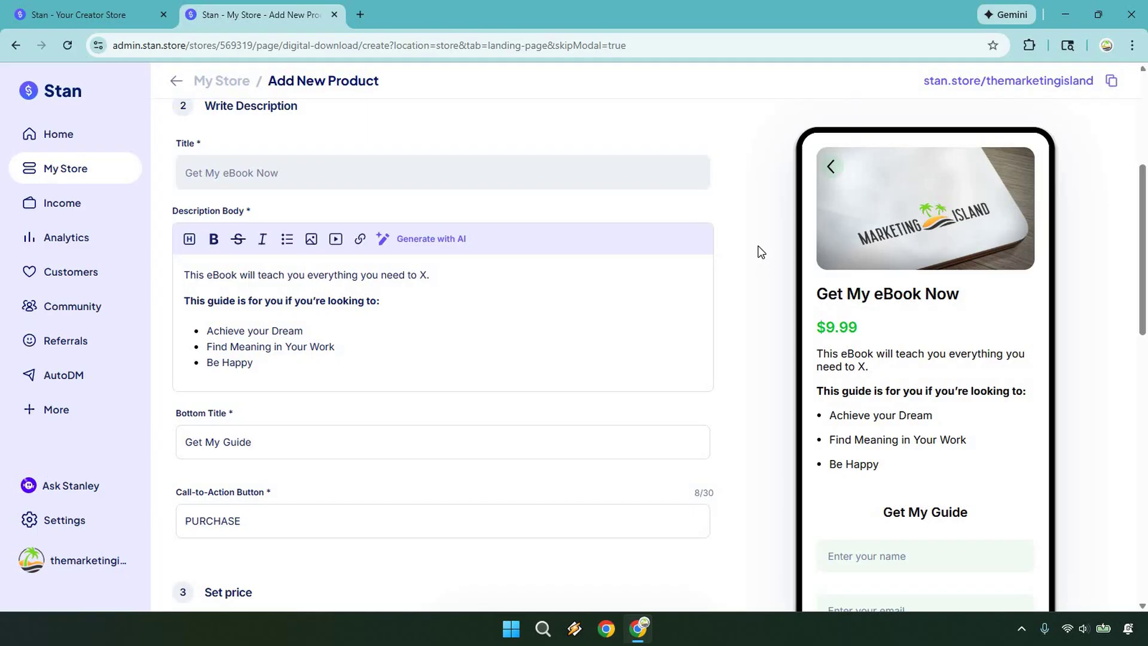
{"action": "left_click", "coordinate": [431, 273]}
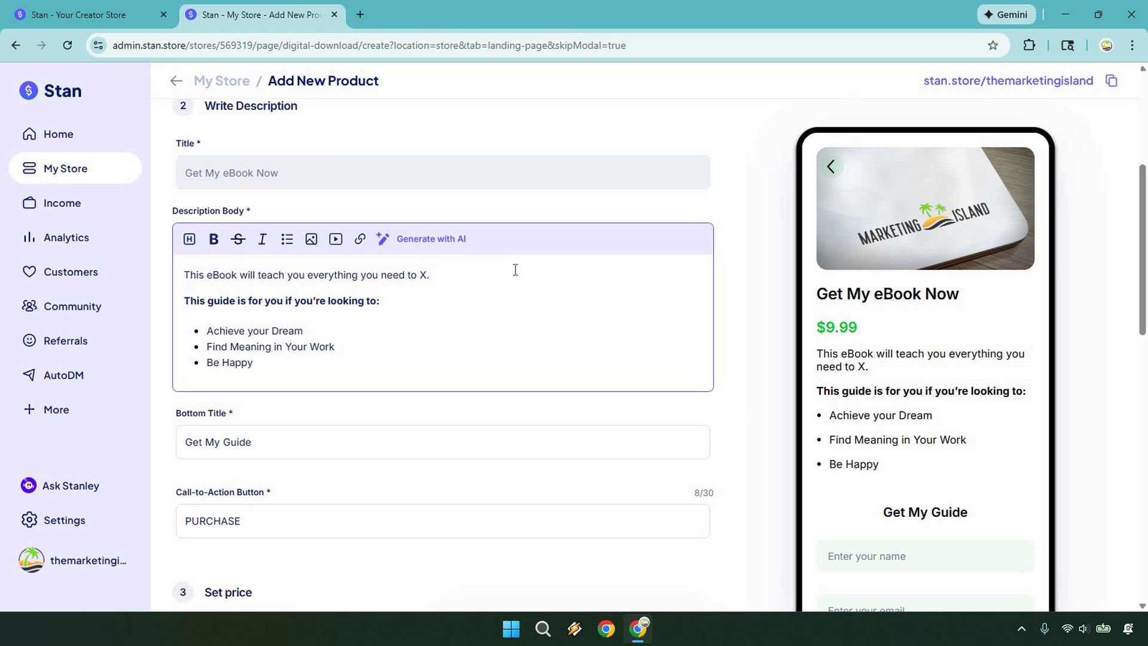
Click into the description's bullet list and open the Generate with AI prompt.
{"action": "left_click", "coordinate": [350, 342]}
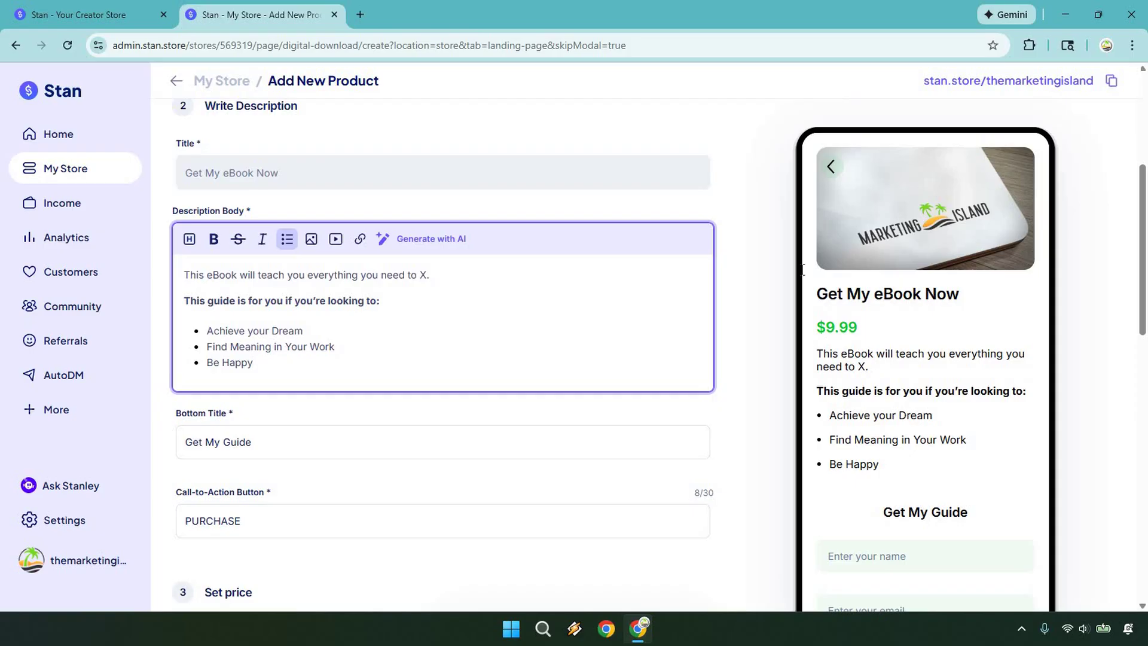
{"action": "left_click", "coordinate": [436, 239]}
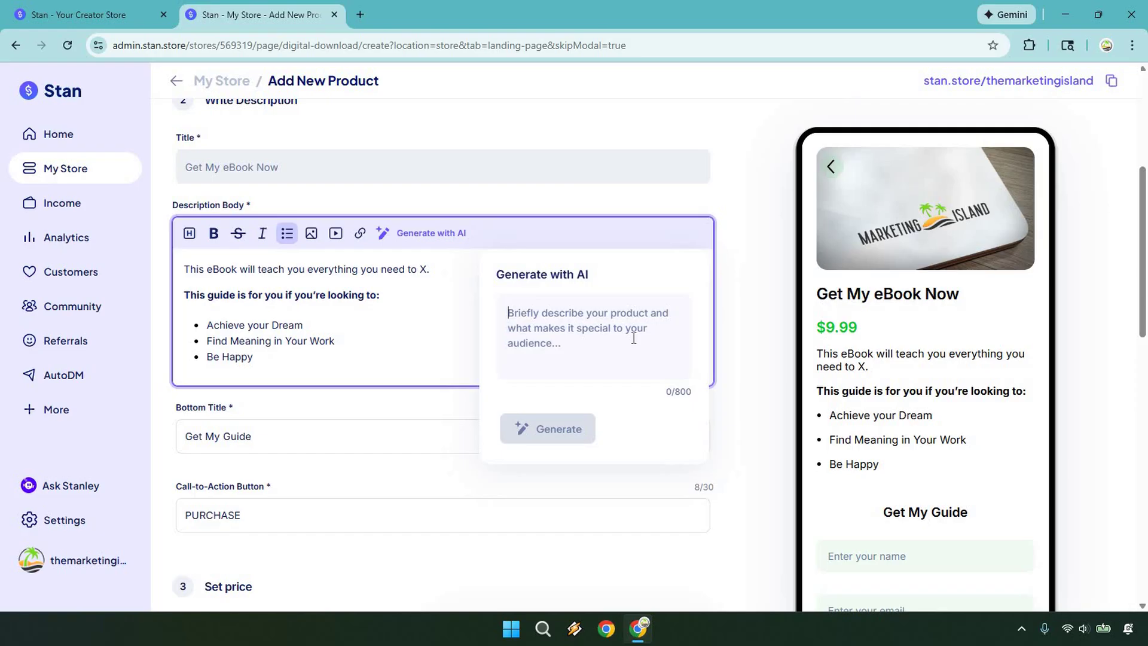
Paste the prompt about an eBook on building a lead- and sales-generating YouTube channel.
{"action": "type", "text": "My eBook shows you how to build a thriving YouTube channel that generates leads and sales around the clock... even while you're sleeping."}
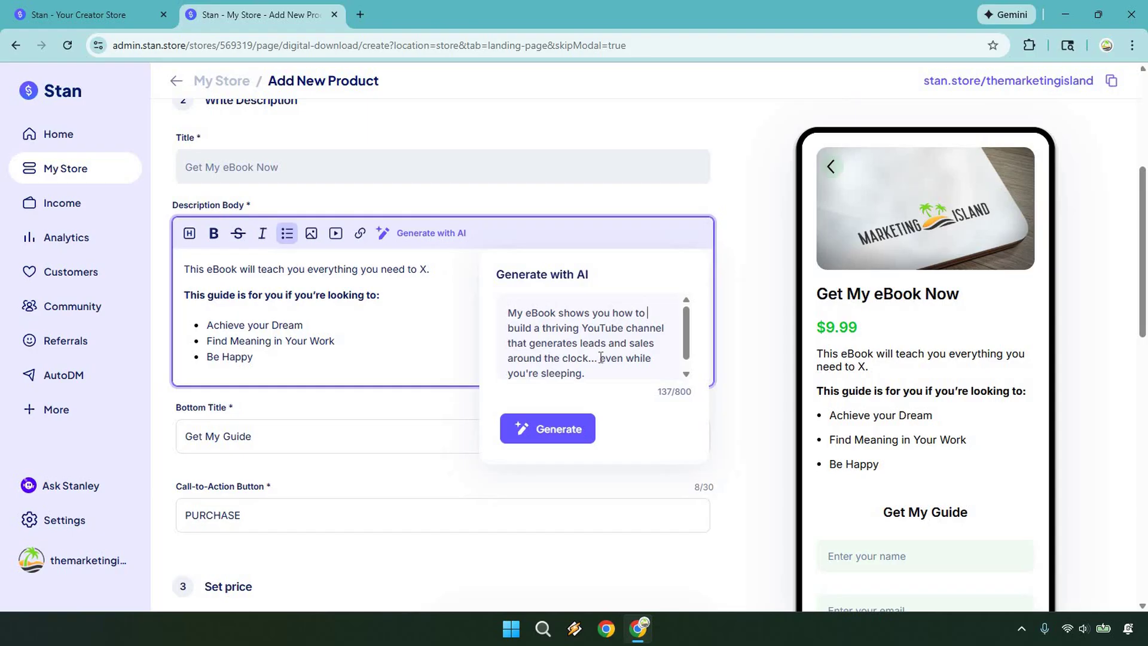
{"action": "left_click_drag", "start_coordinate": [600, 357], "coordinate": [605, 370]}
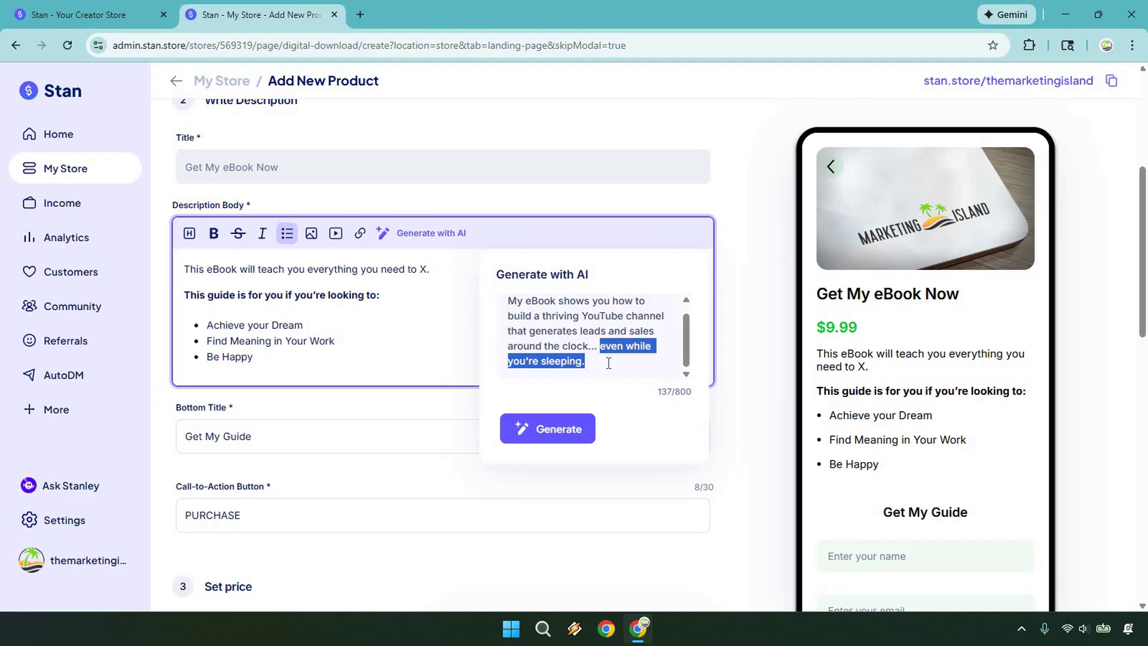
{"action": "left_click", "coordinate": [607, 362]}
Generate the AI YouTube-channel eBook copy and scroll through its chapters and testimonials.
{"action": "left_click", "coordinate": [545, 429]}
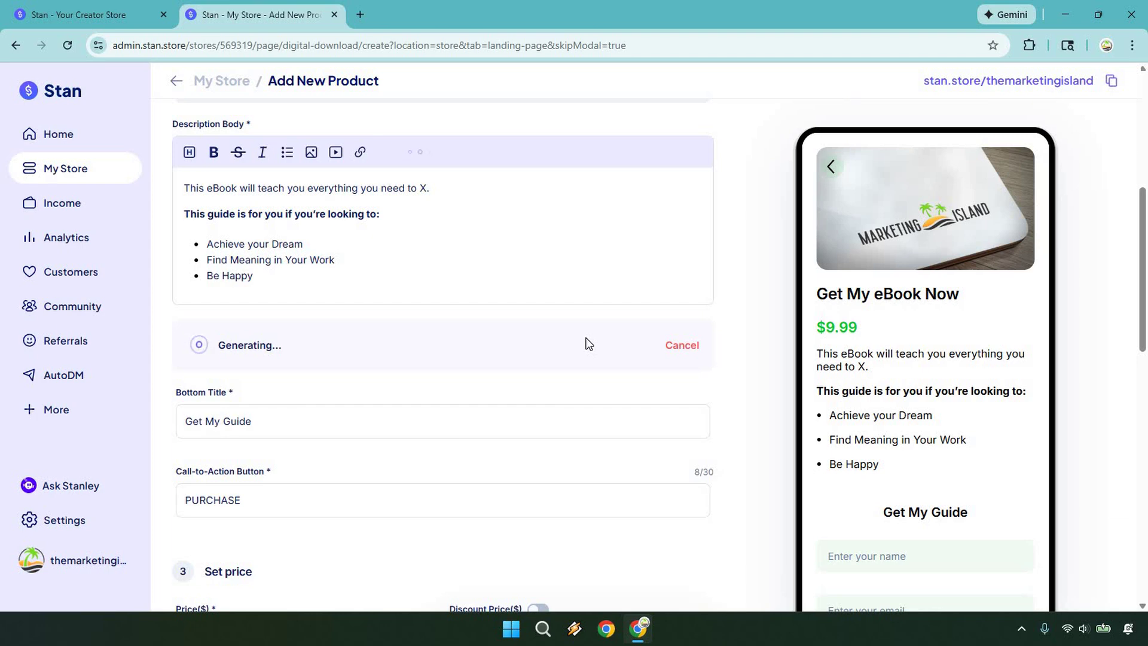
{"action": "scroll", "coordinate": [580, 299], "scroll_direction": "down", "scroll_amount": 2}
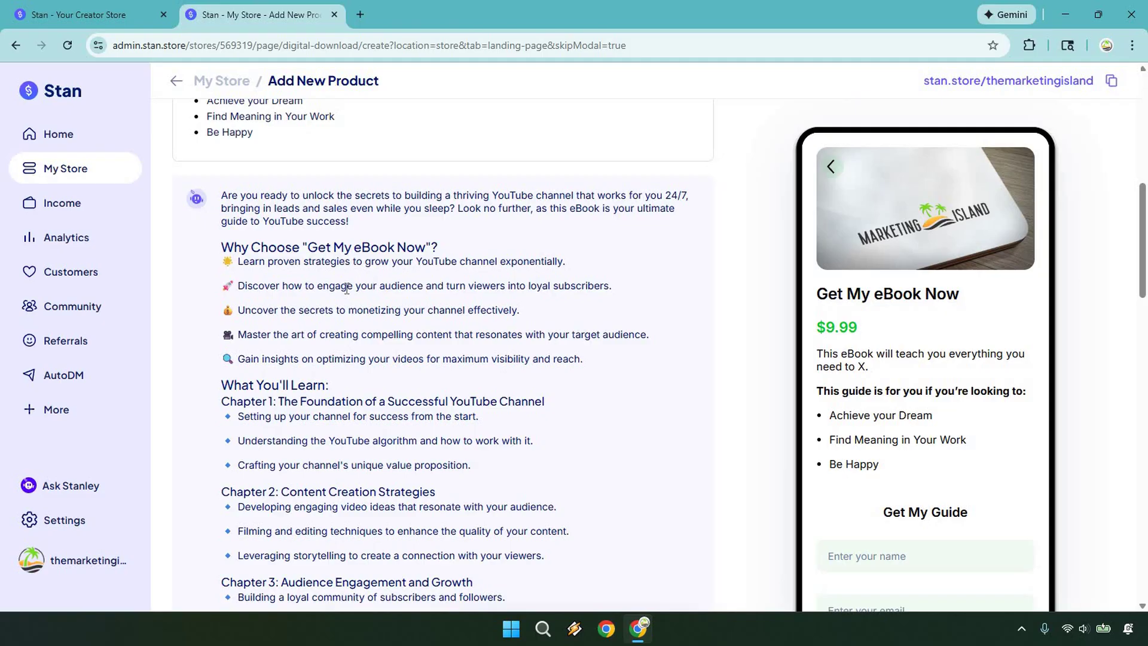
{"action": "scroll", "coordinate": [349, 258], "scroll_direction": "down", "scroll_amount": 2}
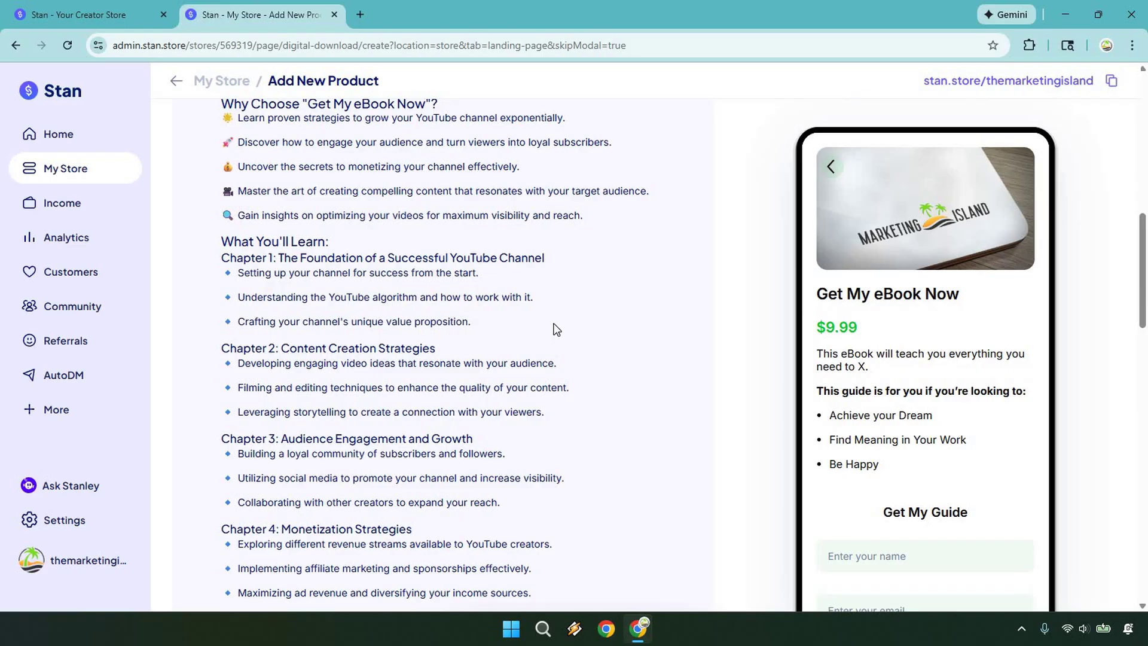
{"action": "scroll", "coordinate": [578, 319], "scroll_direction": "down", "scroll_amount": 1}
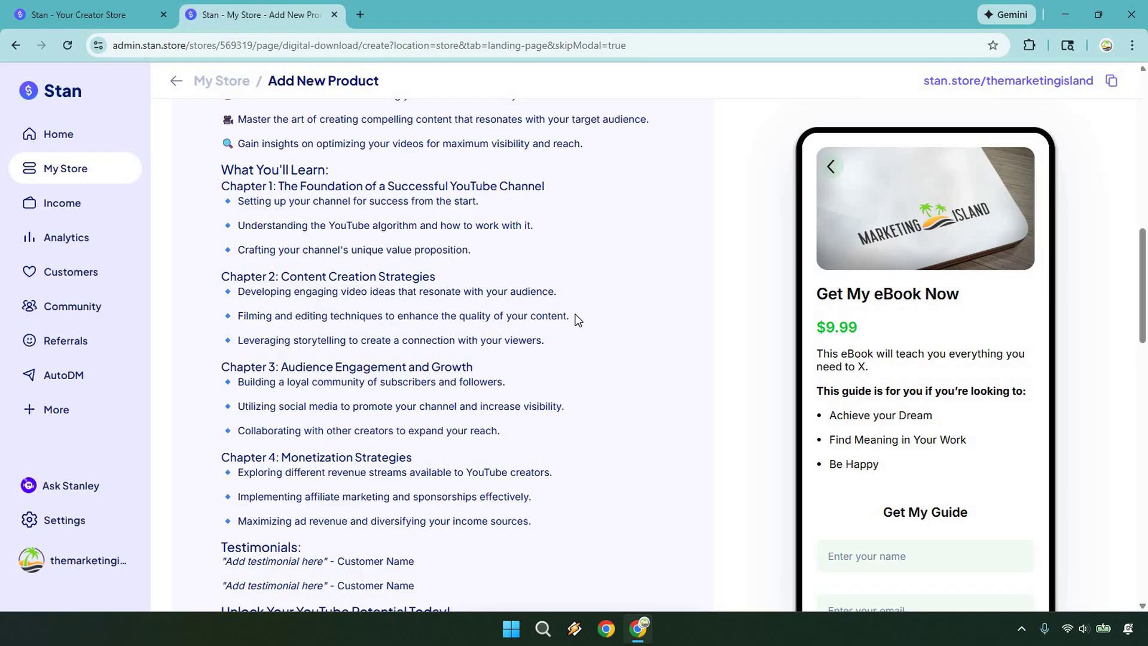
{"action": "scroll", "coordinate": [566, 267], "scroll_direction": "down", "scroll_amount": 3}
{"action": "scroll", "coordinate": [605, 346], "scroll_direction": "up", "scroll_amount": 1}
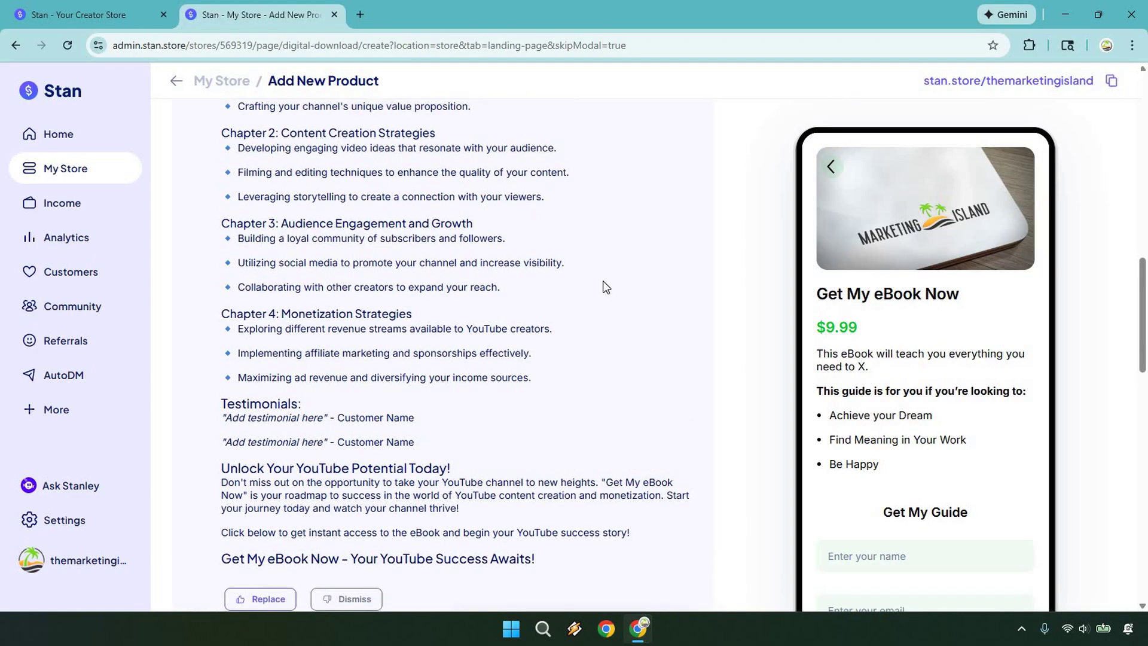
{"action": "scroll", "coordinate": [595, 263], "scroll_direction": "down", "scroll_amount": 2}
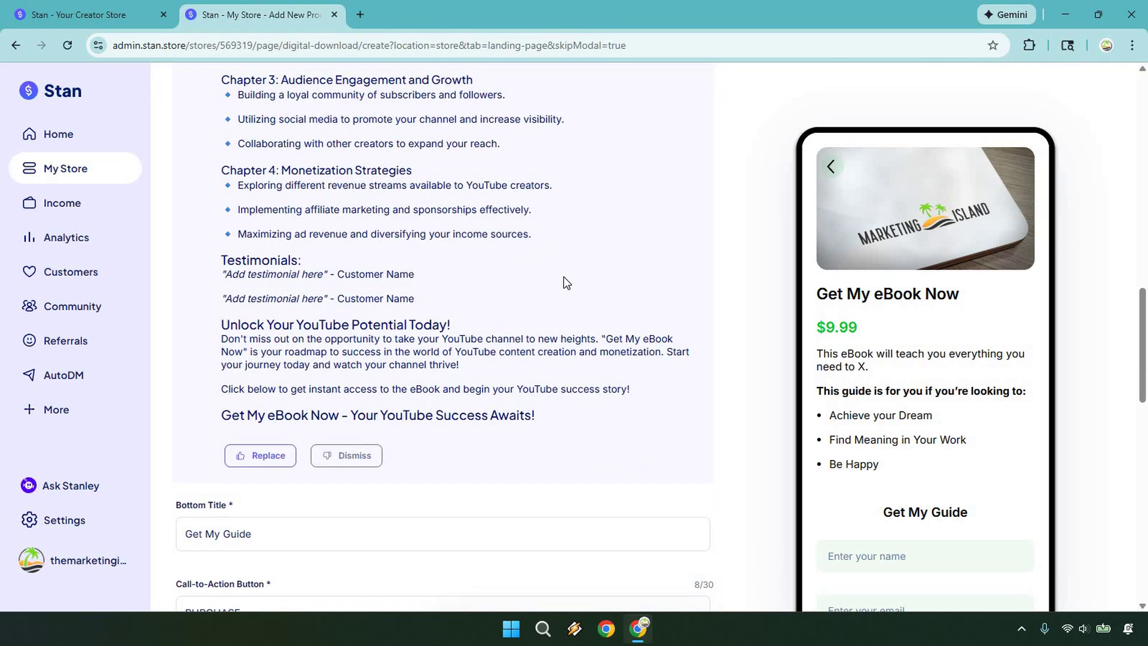
{"action": "left_click", "coordinate": [279, 457]}
{"action": "scroll", "coordinate": [487, 325], "scroll_direction": "up", "scroll_amount": 12}
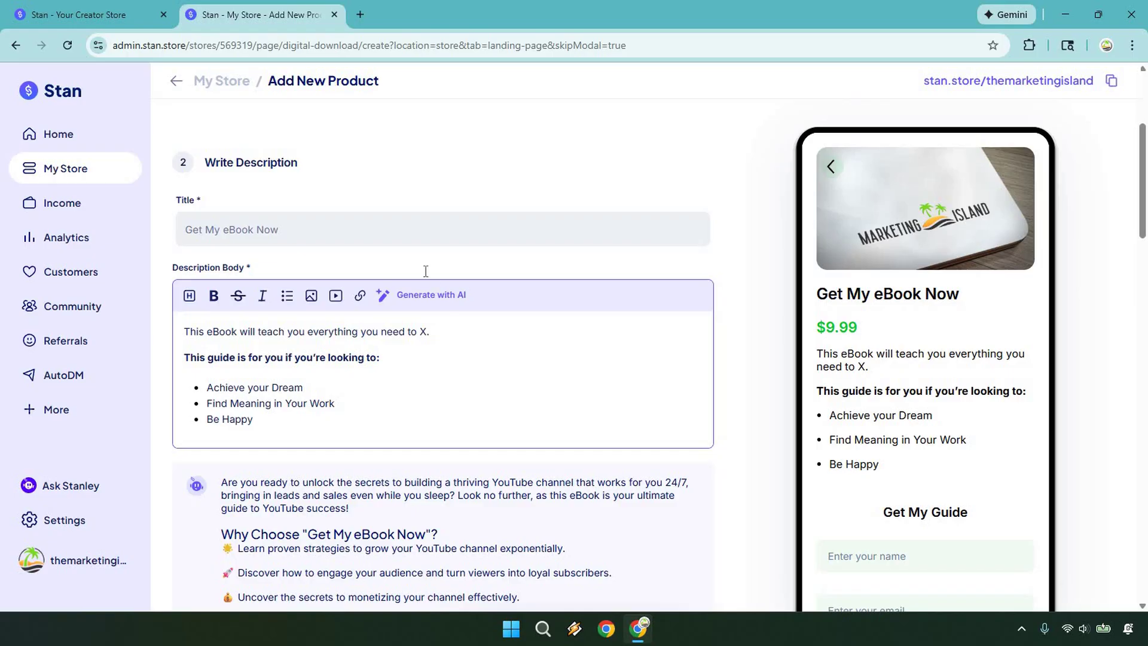
{"action": "scroll", "coordinate": [425, 266], "scroll_direction": "down", "scroll_amount": 15}
Apply the AI copy and rename its heading to 'Why Choose "Marketing Island"?'.
{"action": "left_click", "coordinate": [268, 311]}
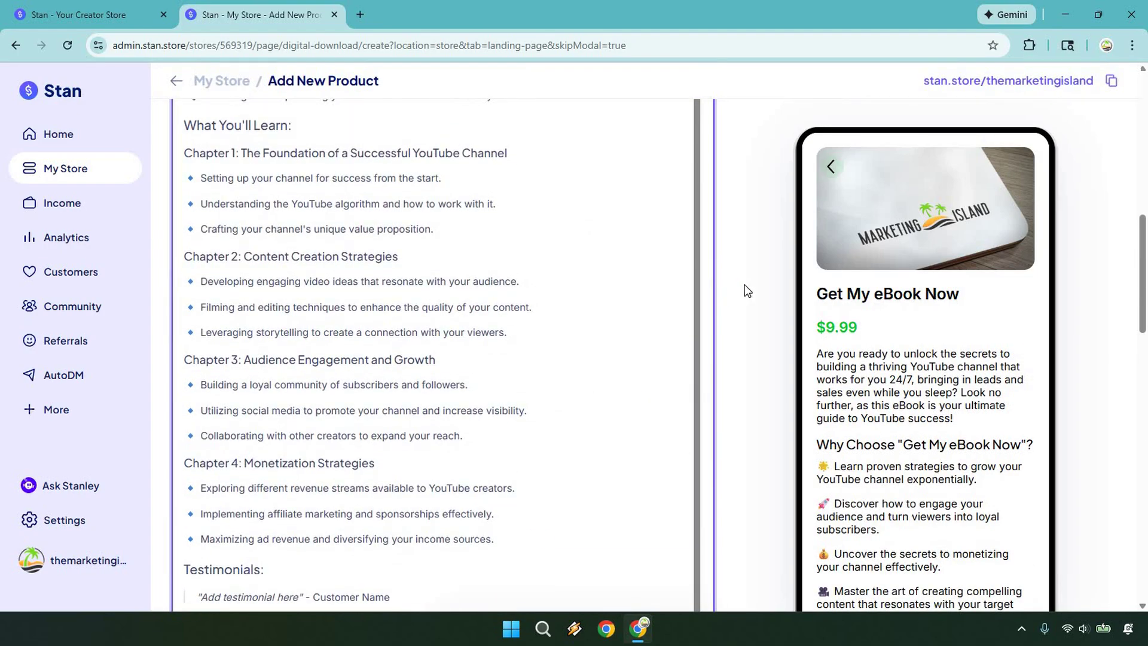
{"action": "scroll", "coordinate": [731, 296], "scroll_direction": "up", "scroll_amount": 5}
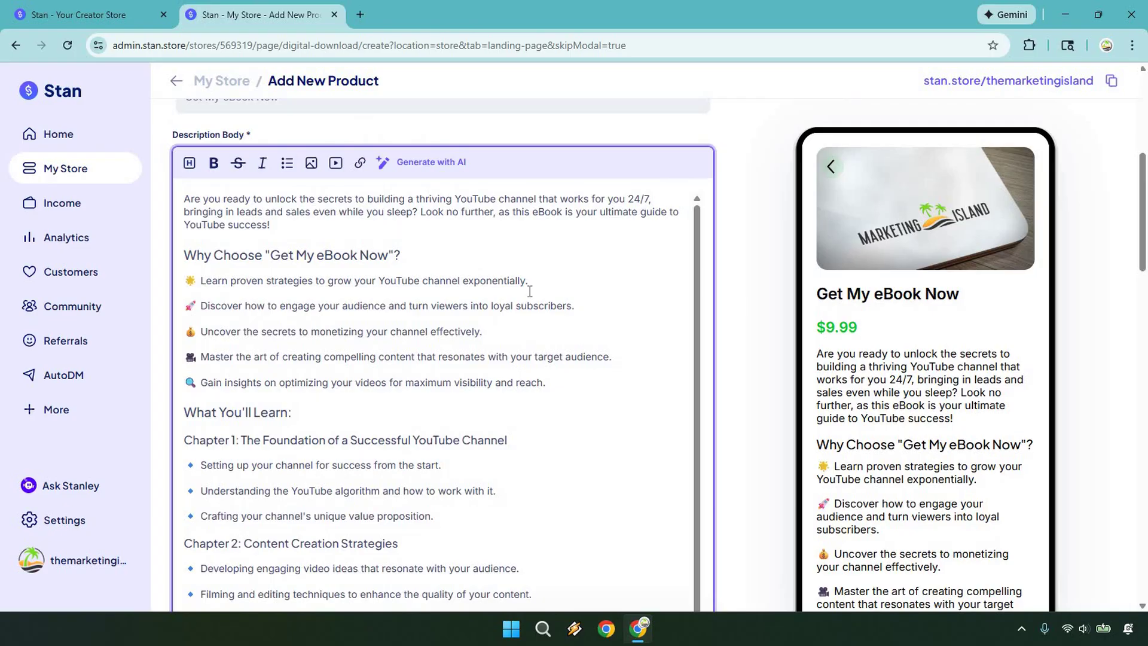
{"action": "left_click_drag", "start_coordinate": [269, 255], "coordinate": [388, 254]}
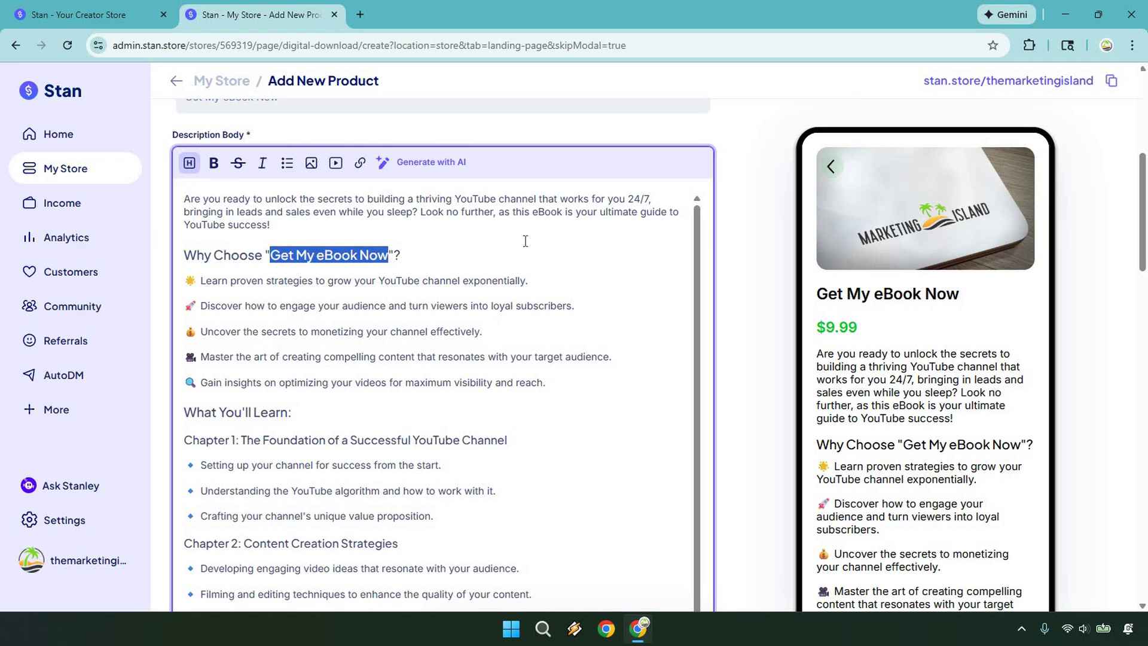
{"action": "type", "text": "Marketing Islan"}
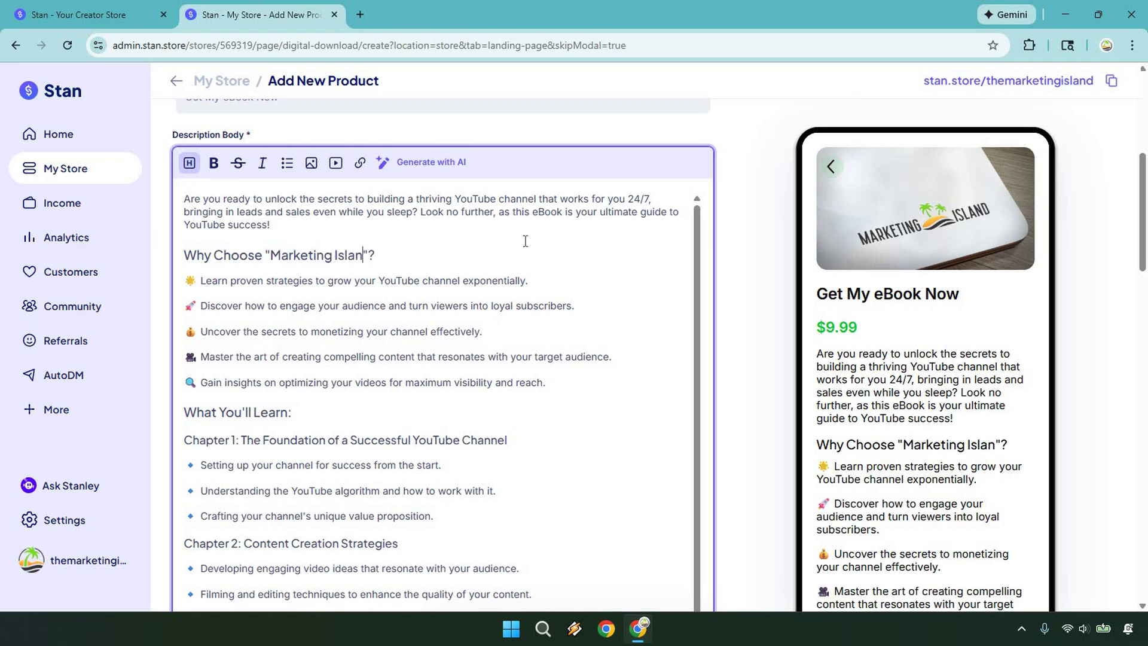
{"action": "type", "text": "d"}
Delete the monetizing bullet and the Testimonials section from the description.
{"action": "scroll", "coordinate": [454, 295], "scroll_direction": "down", "scroll_amount": 1}
{"action": "scroll", "coordinate": [455, 295], "scroll_direction": "down", "scroll_amount": 1}
{"action": "left_click_drag", "start_coordinate": [308, 282], "coordinate": [193, 258]}
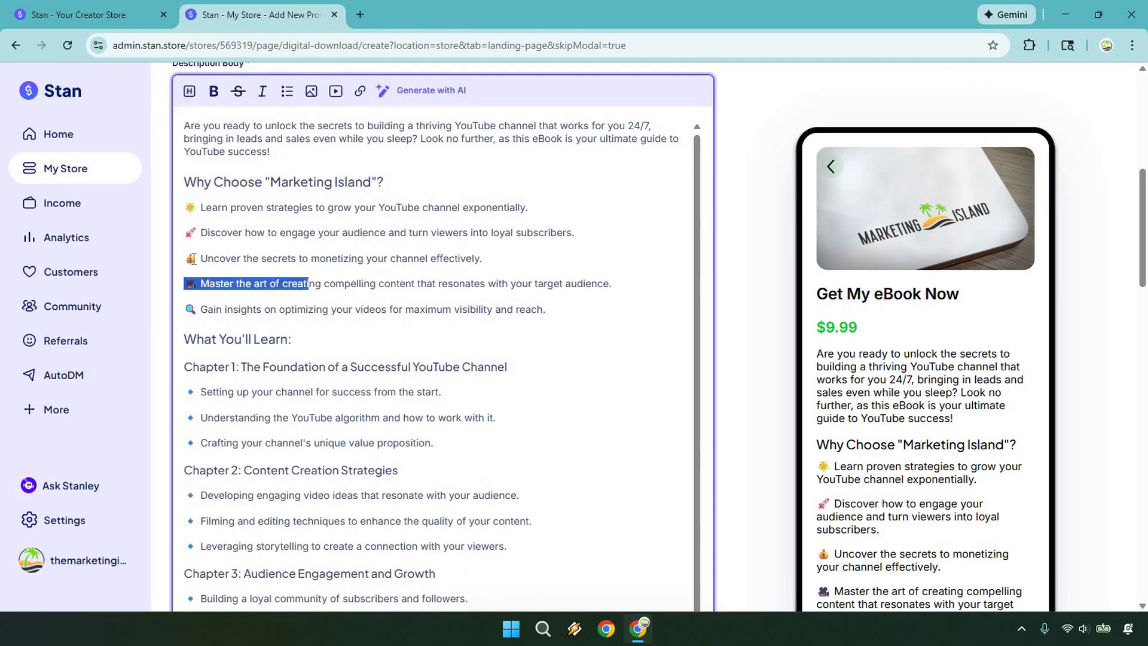
{"action": "triple_click", "coordinate": [193, 258]}
{"action": "key", "text": "BackSpace"}
{"action": "scroll", "coordinate": [527, 286], "scroll_direction": "down", "scroll_amount": 10}
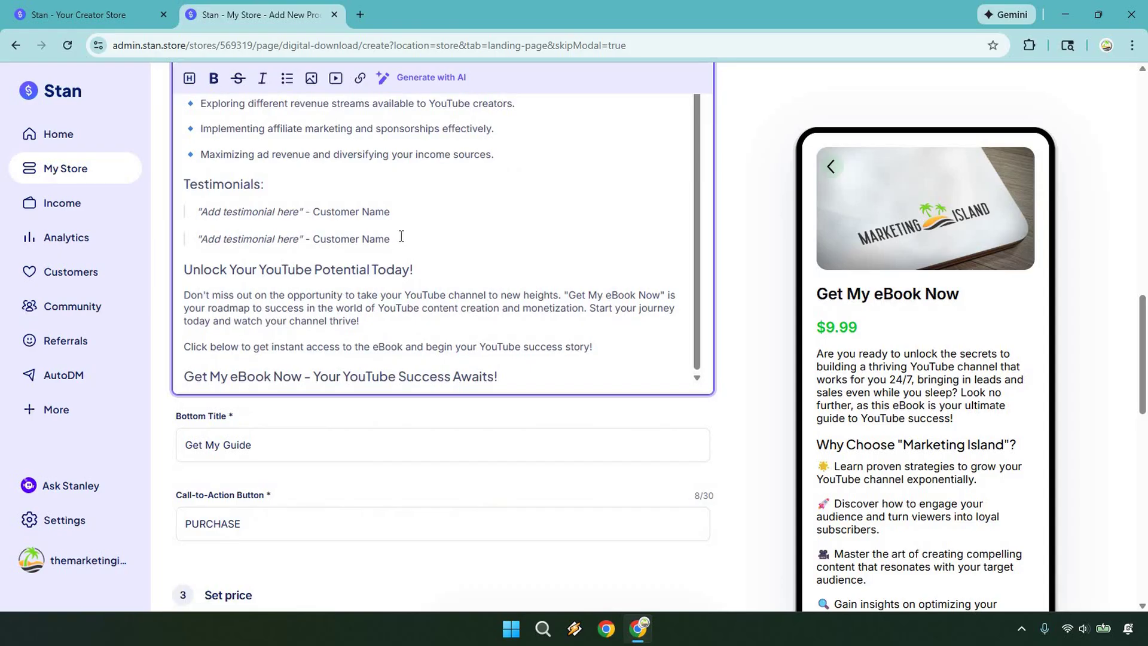
{"action": "left_click_drag", "start_coordinate": [401, 238], "coordinate": [184, 183]}
{"action": "key", "text": "BackSpace"}
{"action": "key", "text": "BackSpace"}
{"action": "scroll", "coordinate": [771, 221], "scroll_direction": "up", "scroll_amount": 5}
{"action": "scroll", "coordinate": [770, 224], "scroll_direction": "up", "scroll_amount": 5}
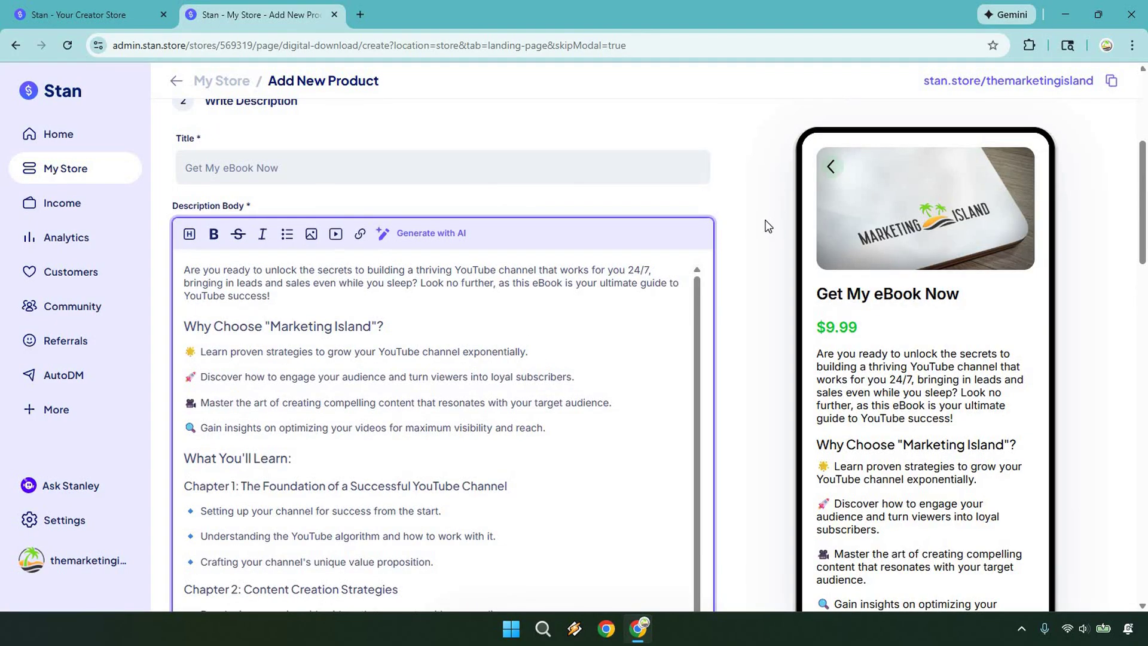
{"action": "scroll", "coordinate": [763, 225], "scroll_direction": "down", "scroll_amount": 10}
Replace 'Guide' with 'eBook' so the bottom title reads 'Get My eBook'.
{"action": "left_click", "coordinate": [255, 219]}
{"action": "double_click", "coordinate": [245, 215]}
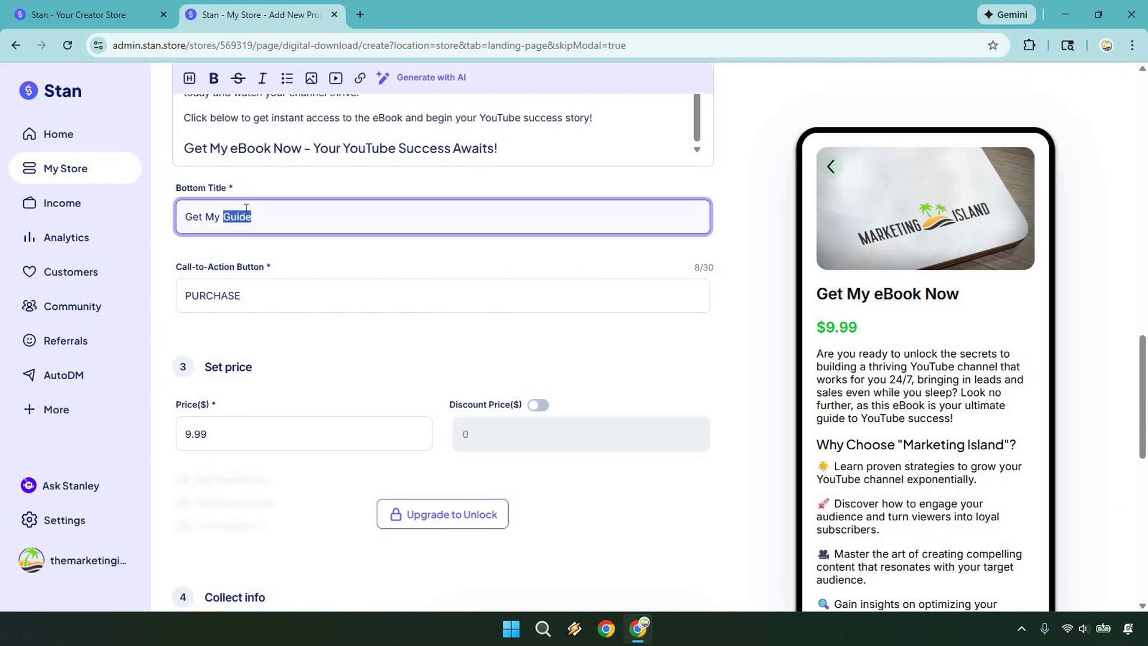
{"action": "type", "text": "eBook"}
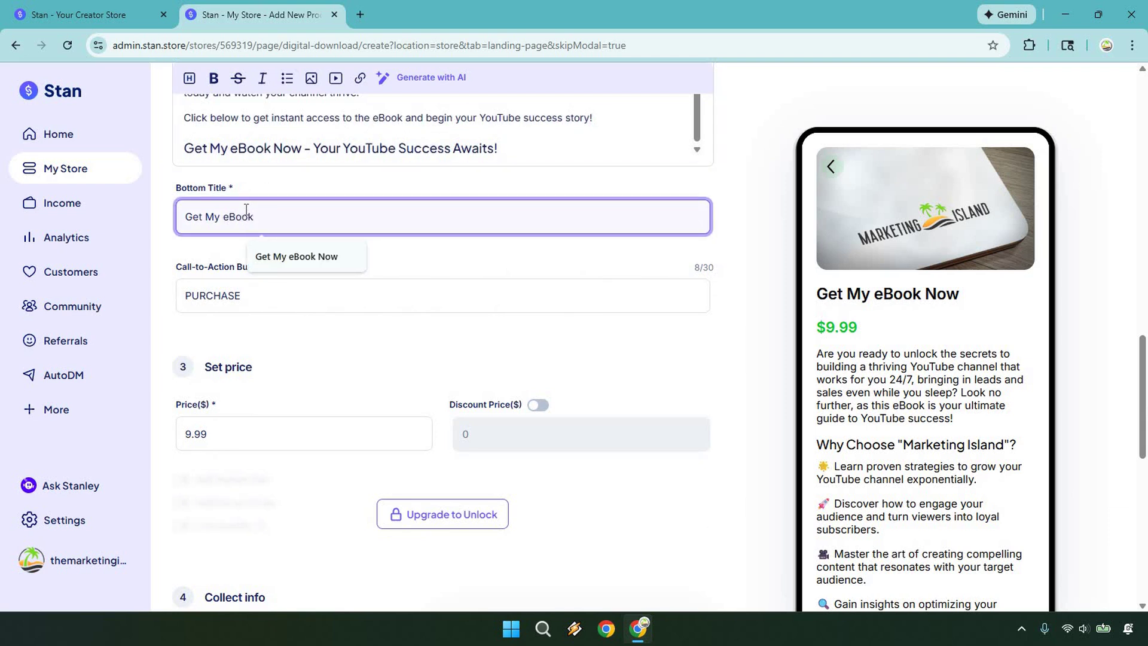
Change the call-to-action button text from PURCHASE to 'Buy Now'.
{"action": "double_click", "coordinate": [269, 294]}
{"action": "type", "text": "Buy Now"}
{"action": "left_click", "coordinate": [755, 330]}
{"action": "scroll", "coordinate": [755, 329], "scroll_direction": "down", "scroll_amount": 1}
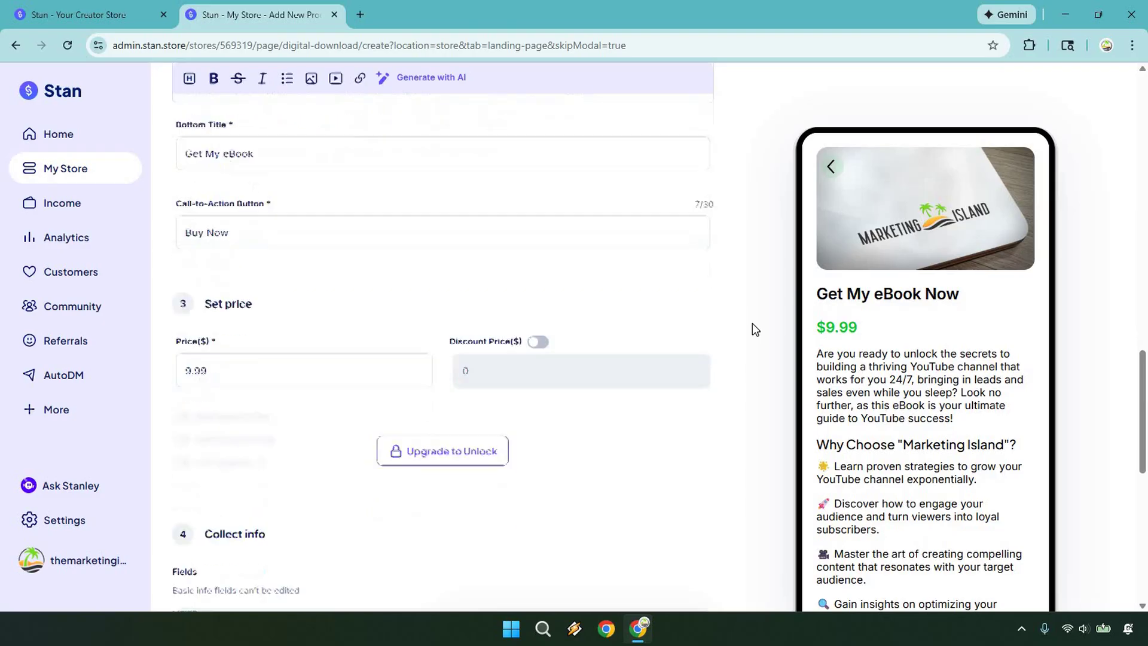
{"action": "scroll", "coordinate": [752, 323], "scroll_direction": "down", "scroll_amount": 1}
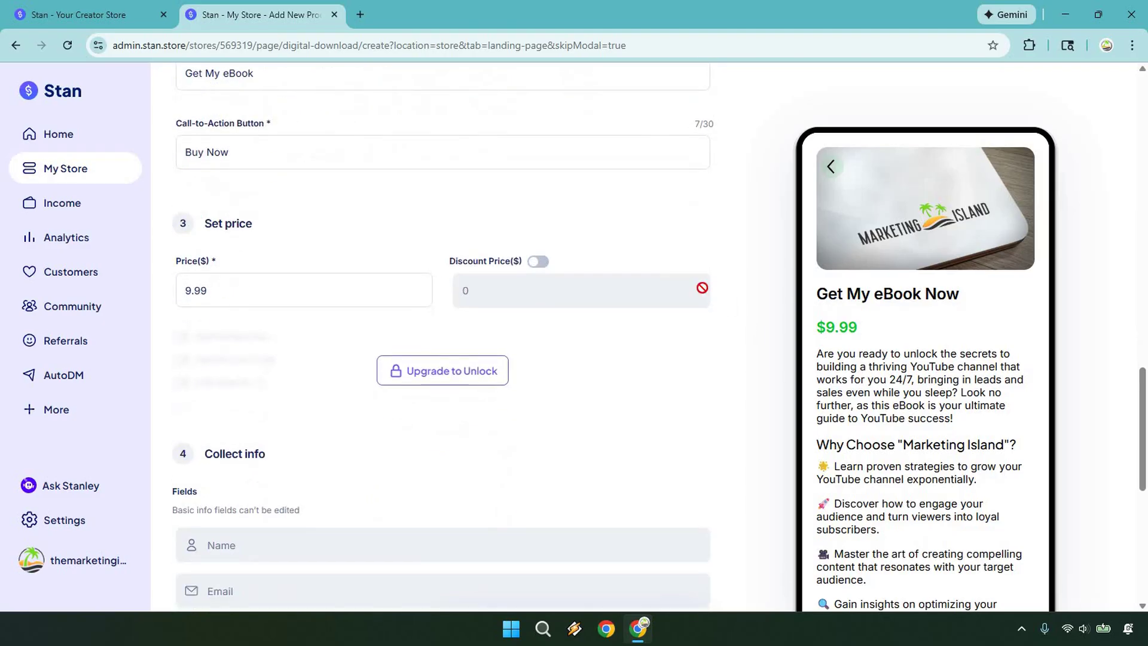
{"action": "left_click", "coordinate": [187, 290]}
{"action": "type", "text": "1"}
{"action": "left_click", "coordinate": [602, 243]}
{"action": "left_click", "coordinate": [494, 283]}
{"action": "double_click", "coordinate": [464, 287]}
{"action": "type", "text": "9.99"}
{"action": "left_click", "coordinate": [635, 213]}
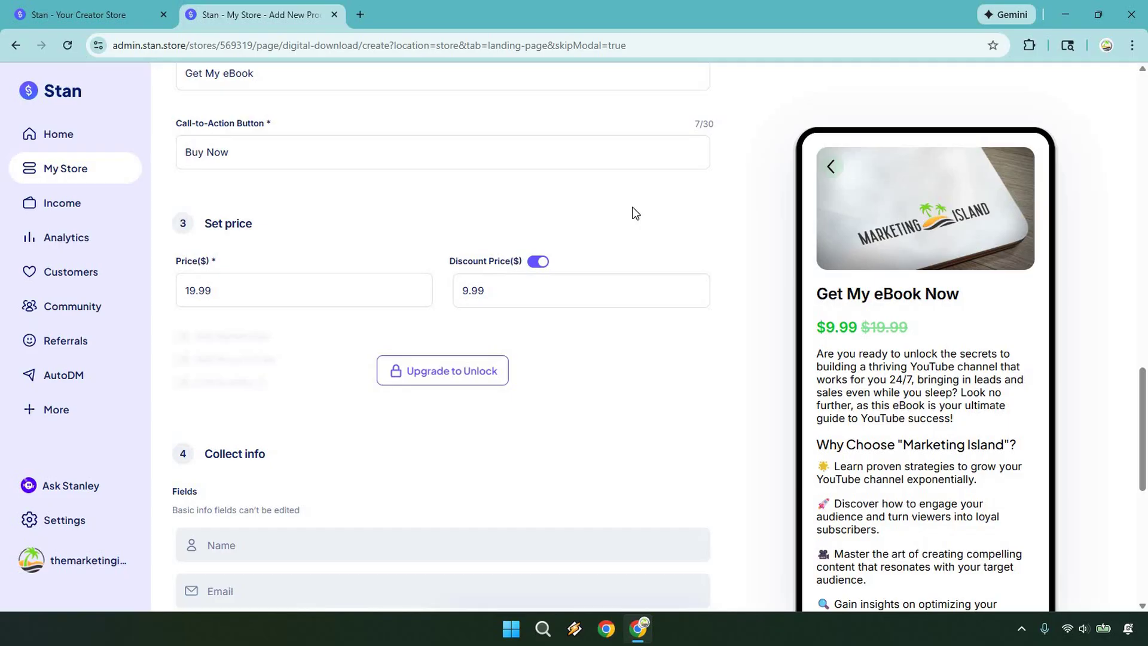
{"action": "left_click", "coordinate": [208, 293]}
{"action": "key", "text": "BackSpace"}
{"action": "key", "text": "BackSpace"}
{"action": "key", "text": "BackSpace"}
{"action": "key", "text": "BackSpace"}
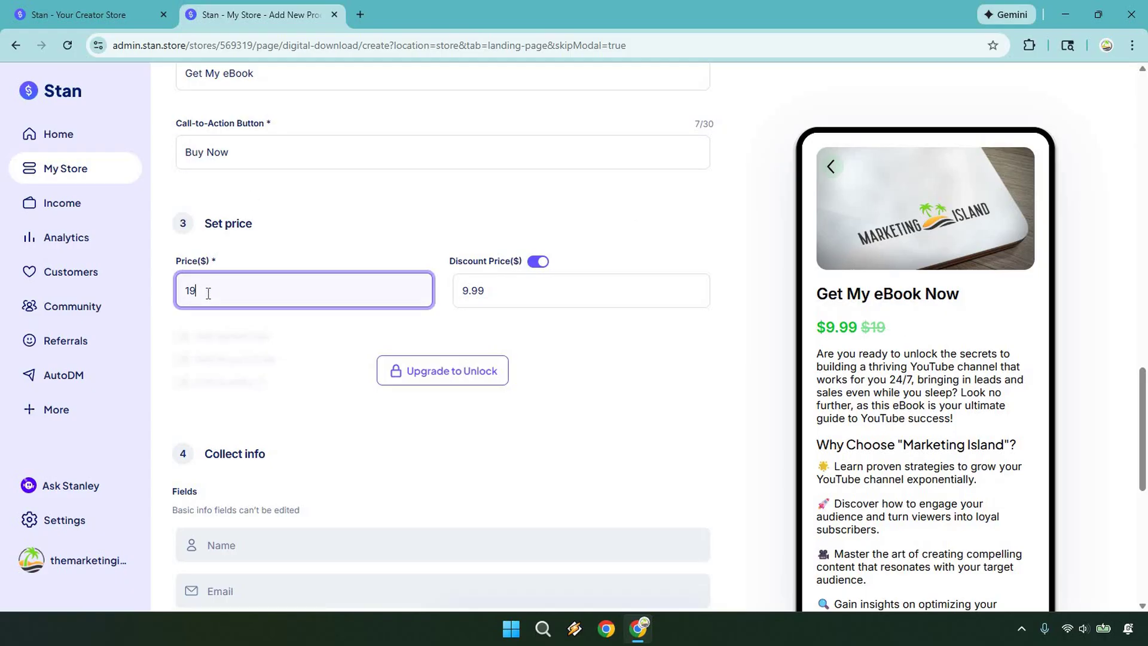
{"action": "type", "text": "999"}
{"action": "left_click", "coordinate": [404, 207]}
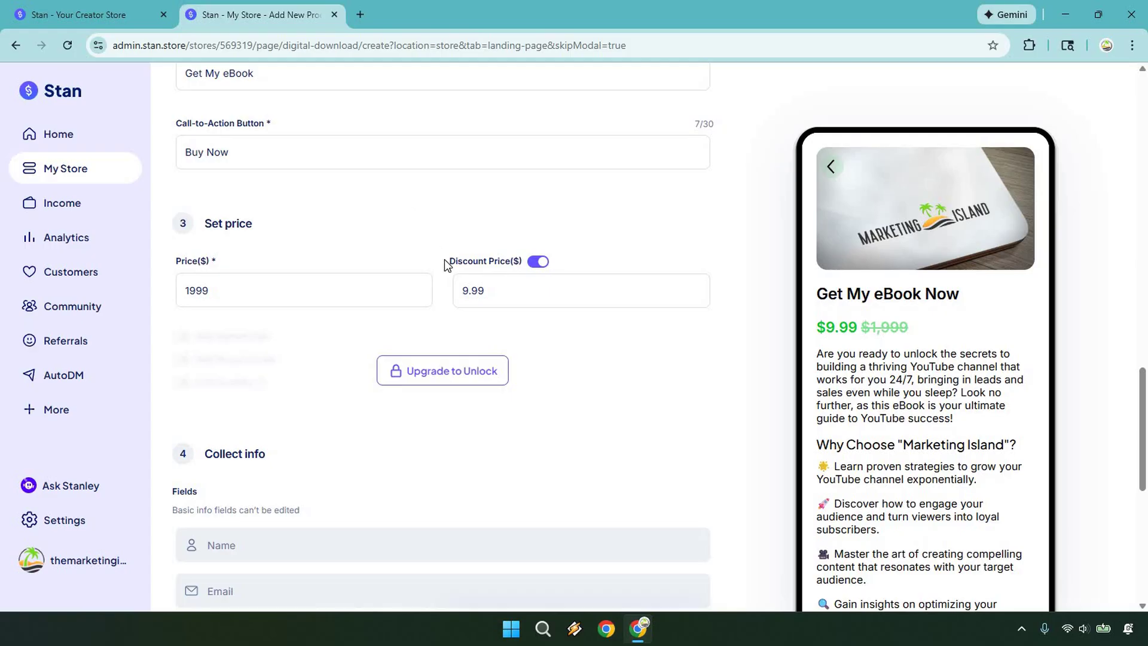
{"action": "left_click", "coordinate": [497, 290]}
{"action": "left_click", "coordinate": [613, 211]}
{"action": "left_click", "coordinate": [210, 290]}
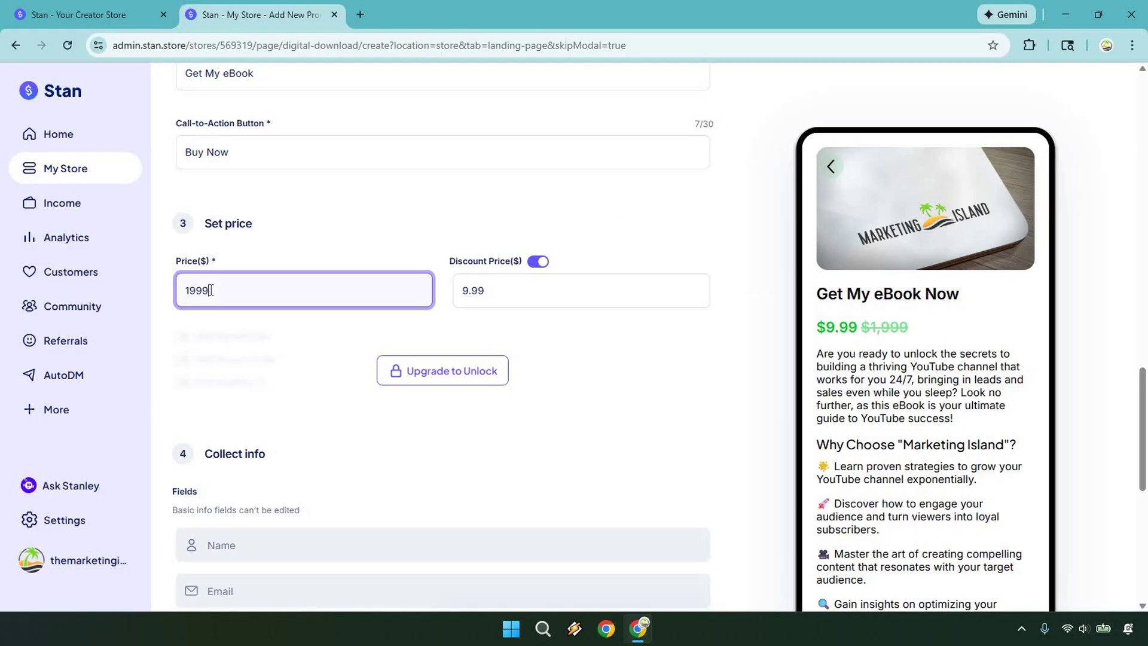
{"action": "key", "text": "BackSpace"}
{"action": "key", "text": "BackSpace"}
{"action": "type", "text": ".99"}
{"action": "left_click", "coordinate": [662, 236]}
{"action": "scroll", "coordinate": [590, 187], "scroll_direction": "down", "scroll_amount": 5}
{"action": "scroll", "coordinate": [523, 153], "scroll_direction": "down", "scroll_amount": 1}
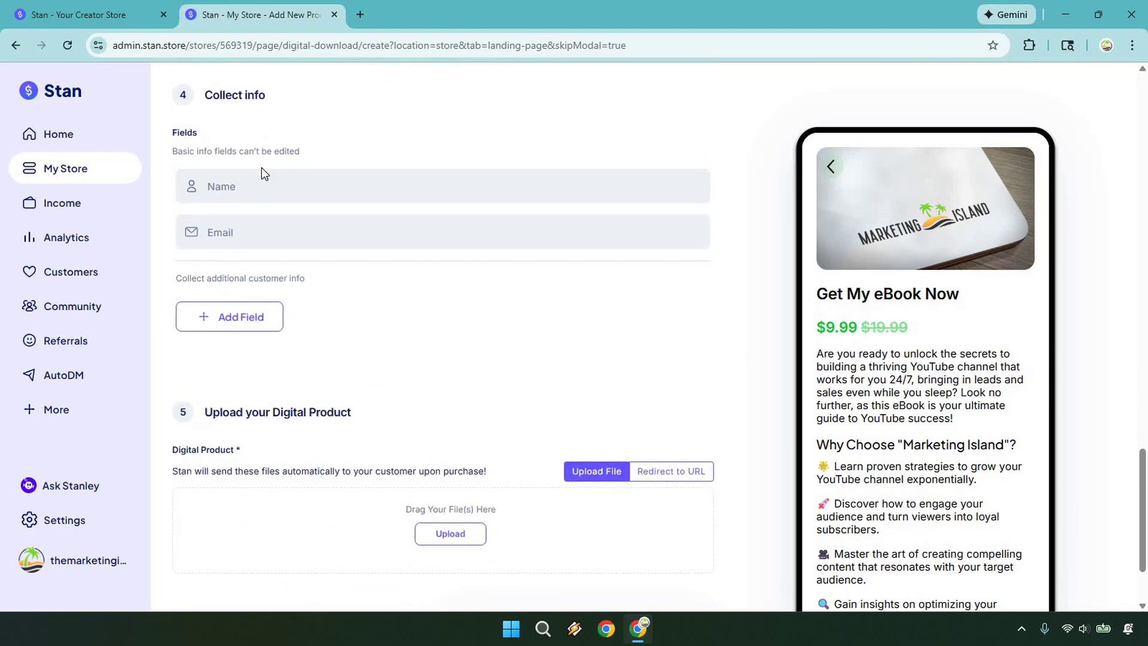
{"action": "left_click", "coordinate": [256, 320]}
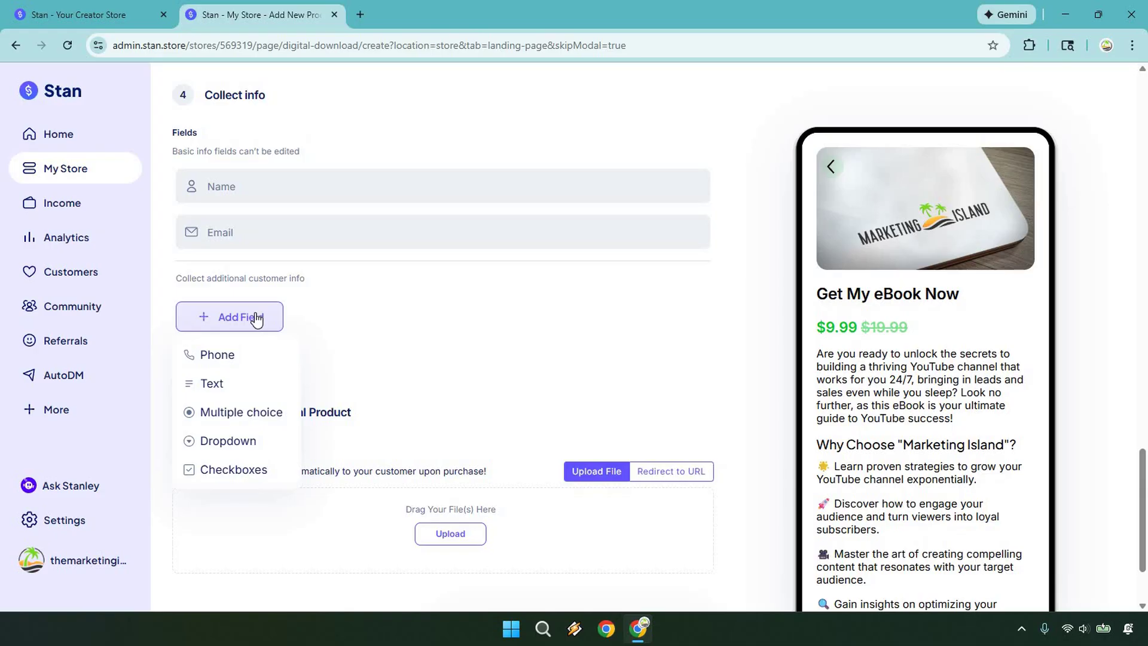
{"action": "left_click", "coordinate": [491, 323]}
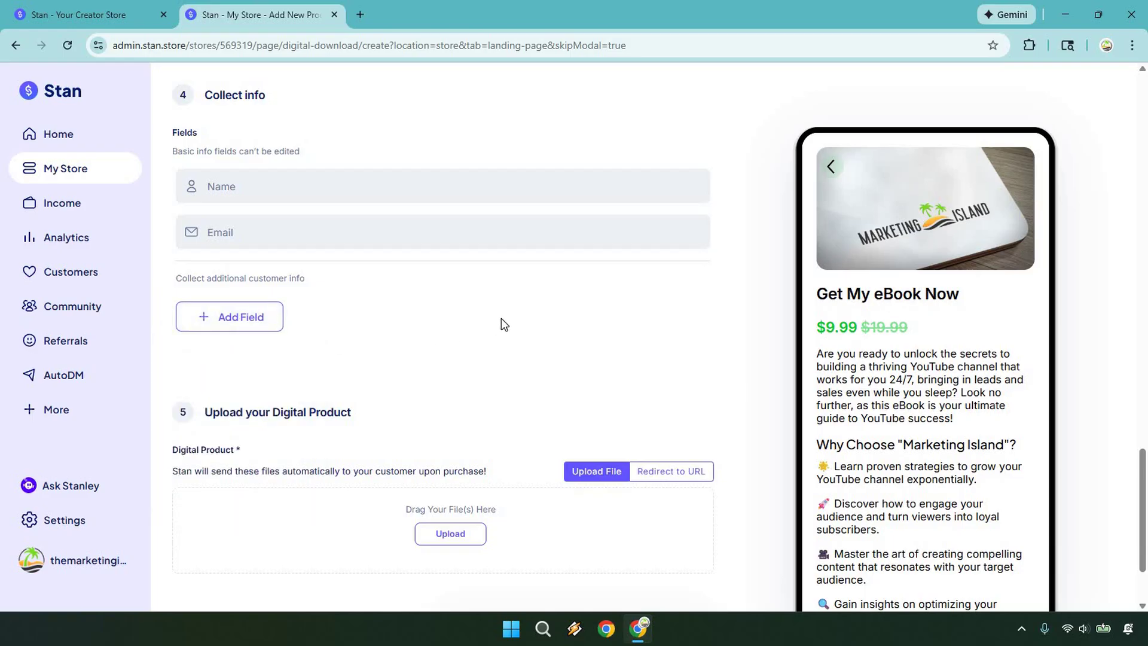
{"action": "scroll", "coordinate": [569, 281], "scroll_direction": "down", "scroll_amount": 2}
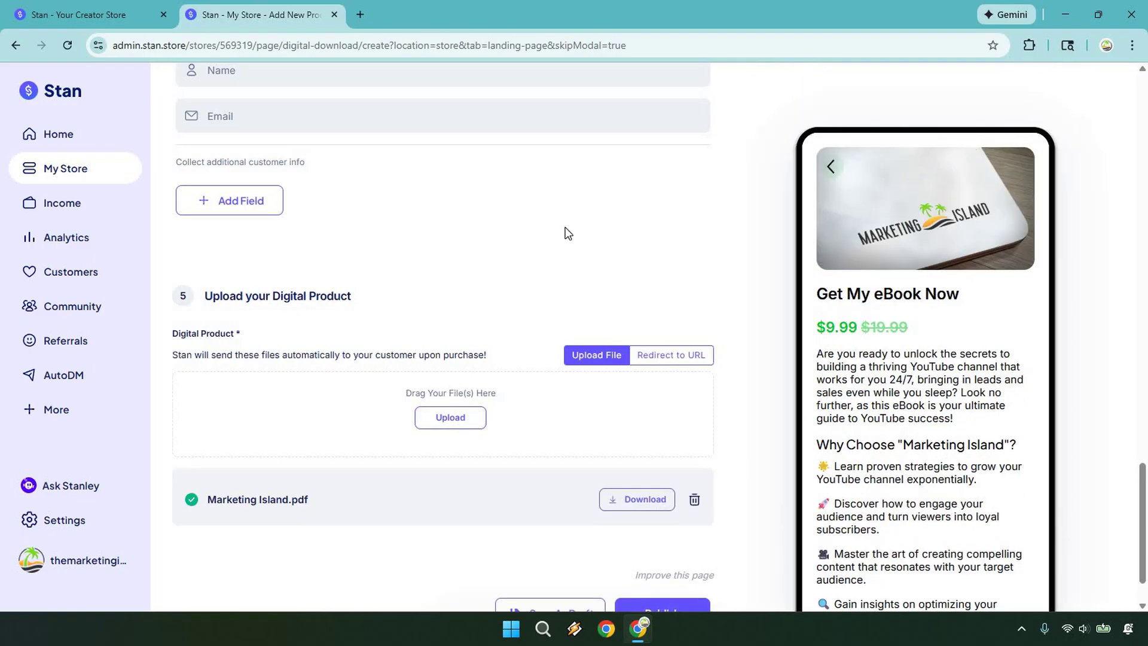
{"action": "left_click", "coordinate": [680, 352]}
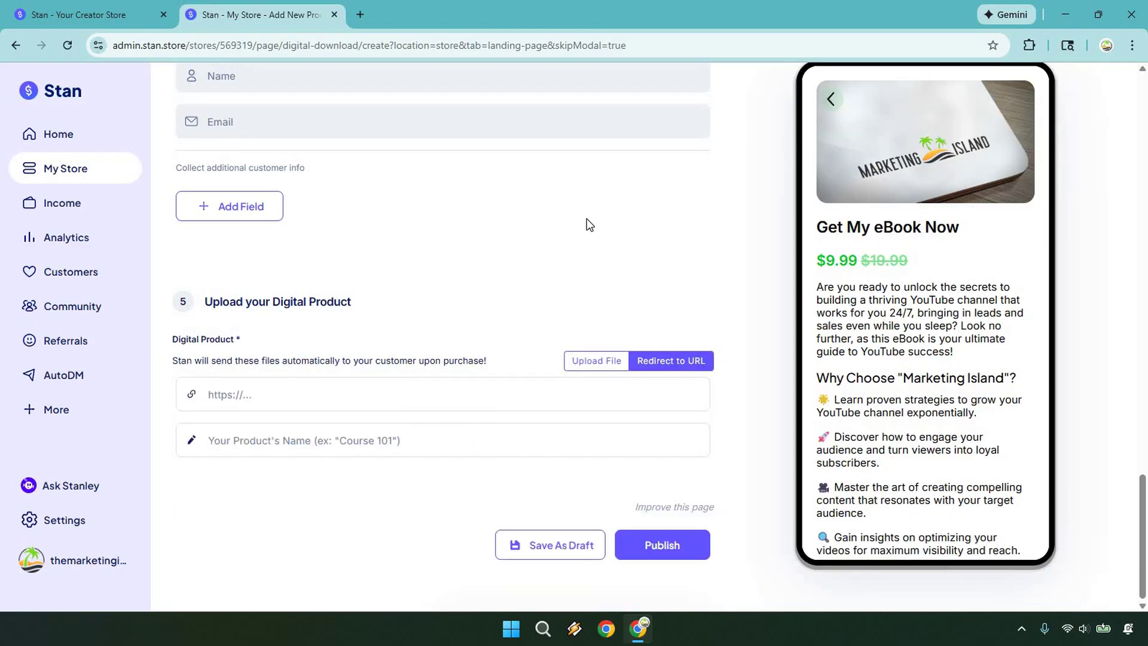
{"action": "left_click", "coordinate": [393, 448]}
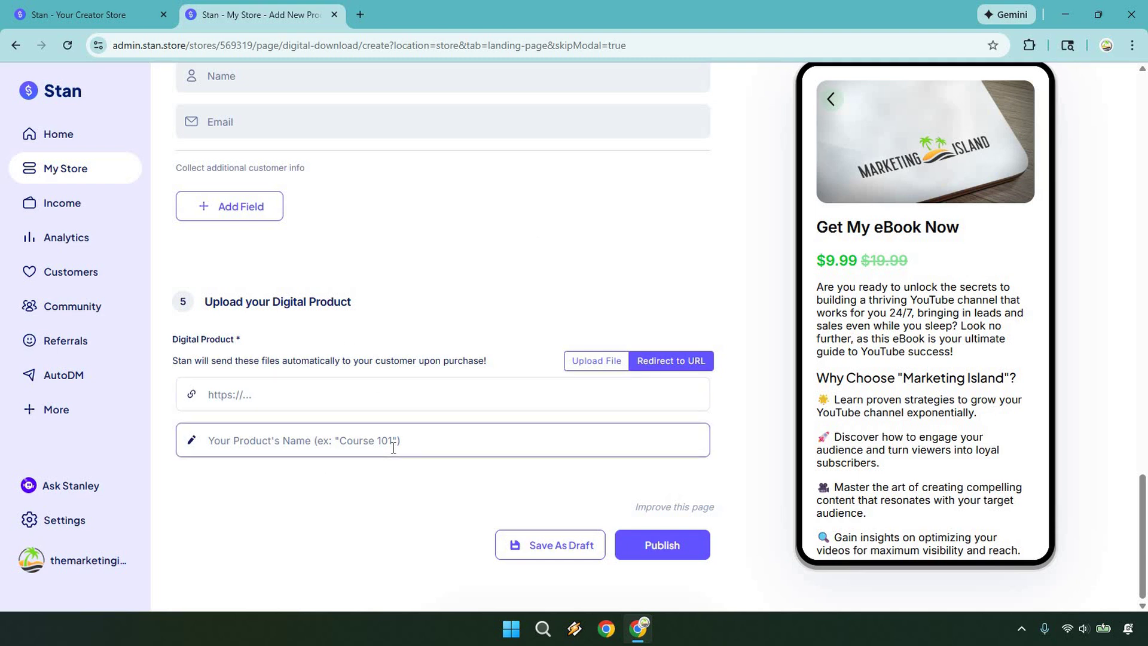
{"action": "left_click", "coordinate": [482, 293]}
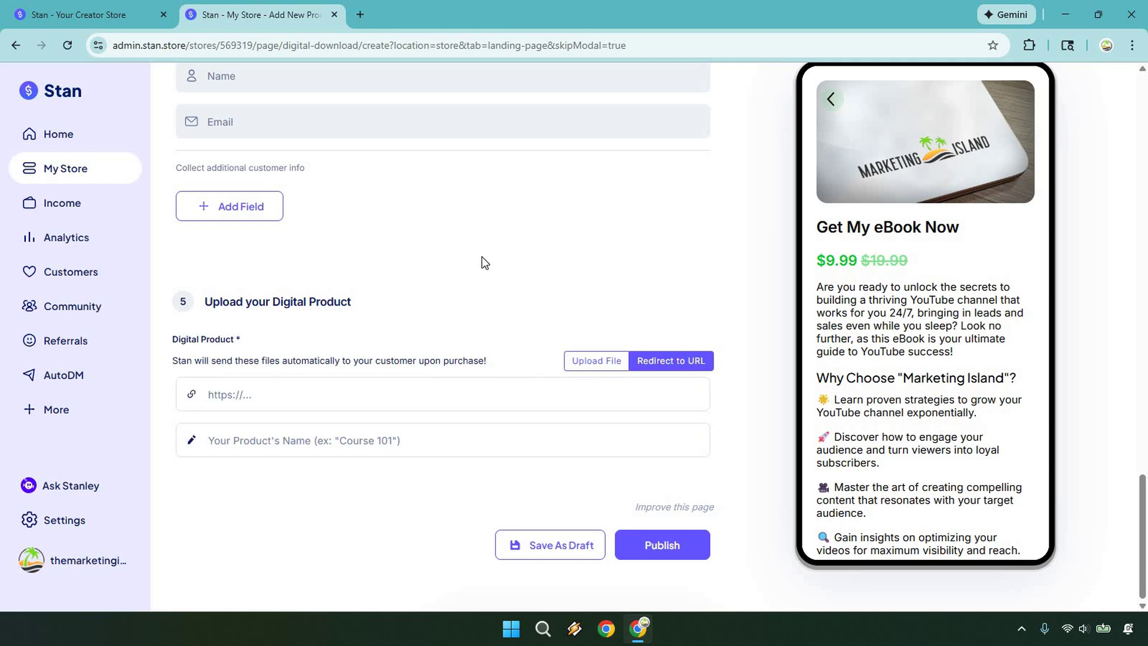
{"action": "left_click", "coordinate": [601, 362]}
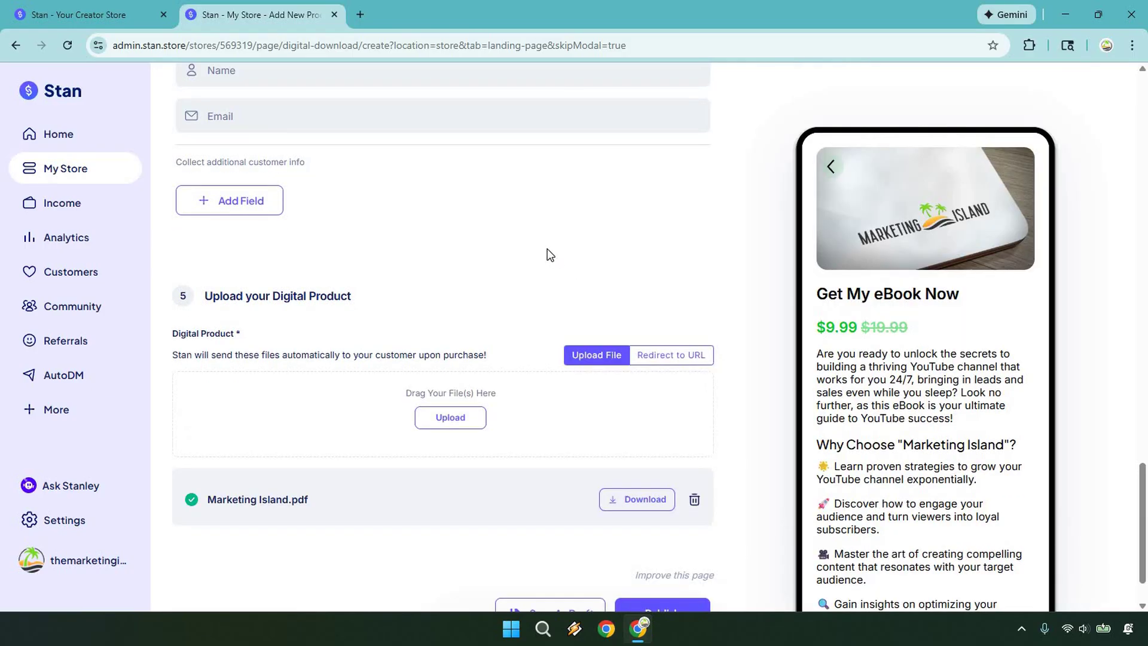
{"action": "scroll", "coordinate": [490, 359], "scroll_direction": "down", "scroll_amount": 1}
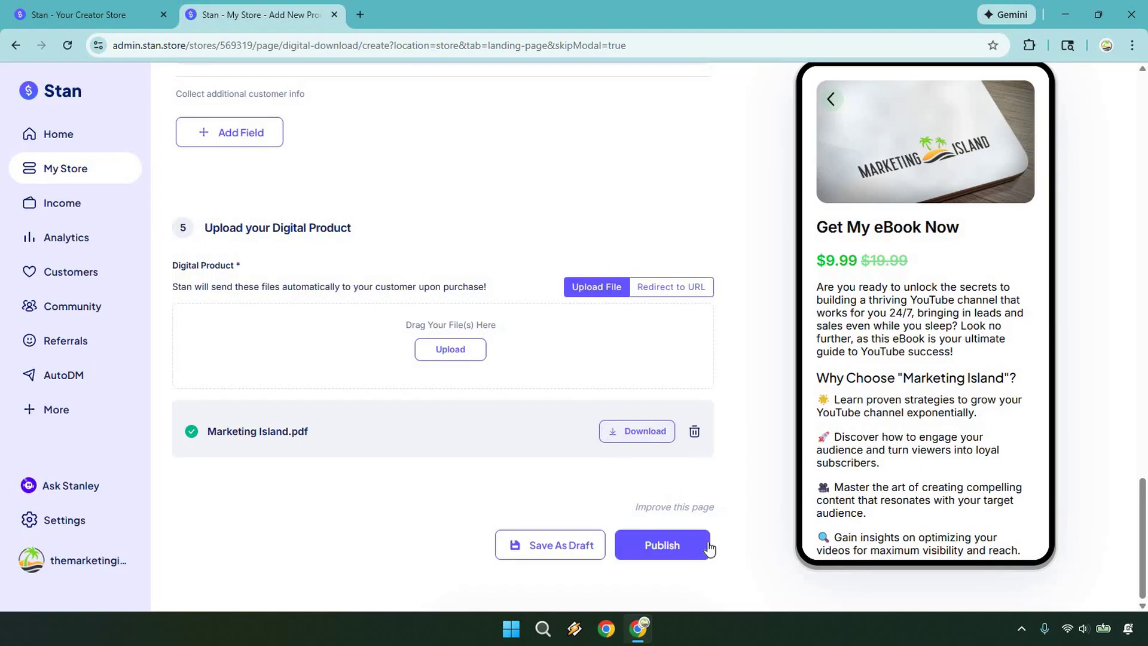
Publish the eBook product, drag it above 14 Days Free On Me, and reopen it for editing.
{"action": "left_click", "coordinate": [678, 543]}
{"action": "left_click", "coordinate": [679, 109]}
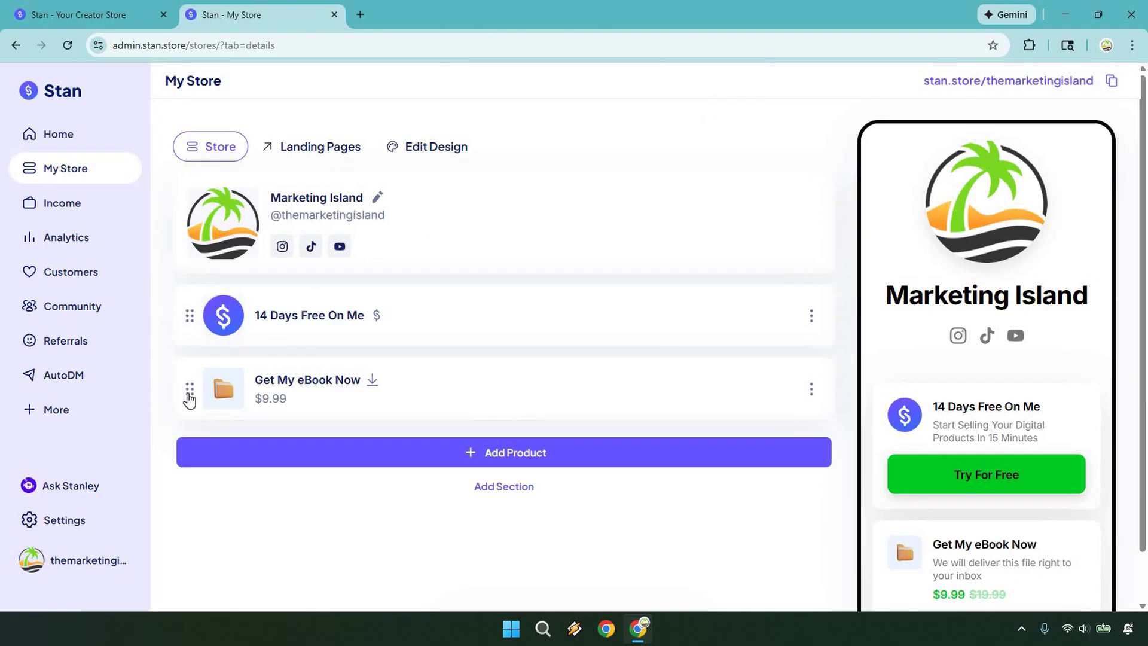
{"action": "left_click_drag", "start_coordinate": [189, 395], "coordinate": [236, 292]}
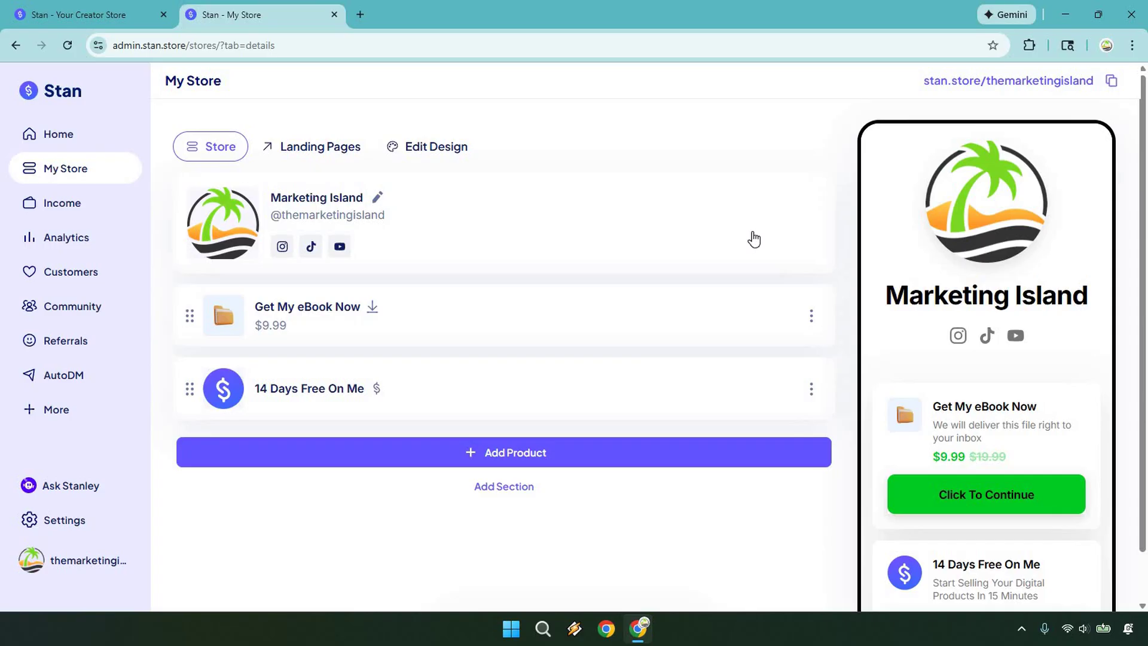
{"action": "left_click", "coordinate": [306, 312]}
Expand the eBook's Confirmation Email settings and look over its default subject and body.
{"action": "left_click", "coordinate": [455, 137]}
{"action": "scroll", "coordinate": [597, 323], "scroll_direction": "down", "scroll_amount": 3}
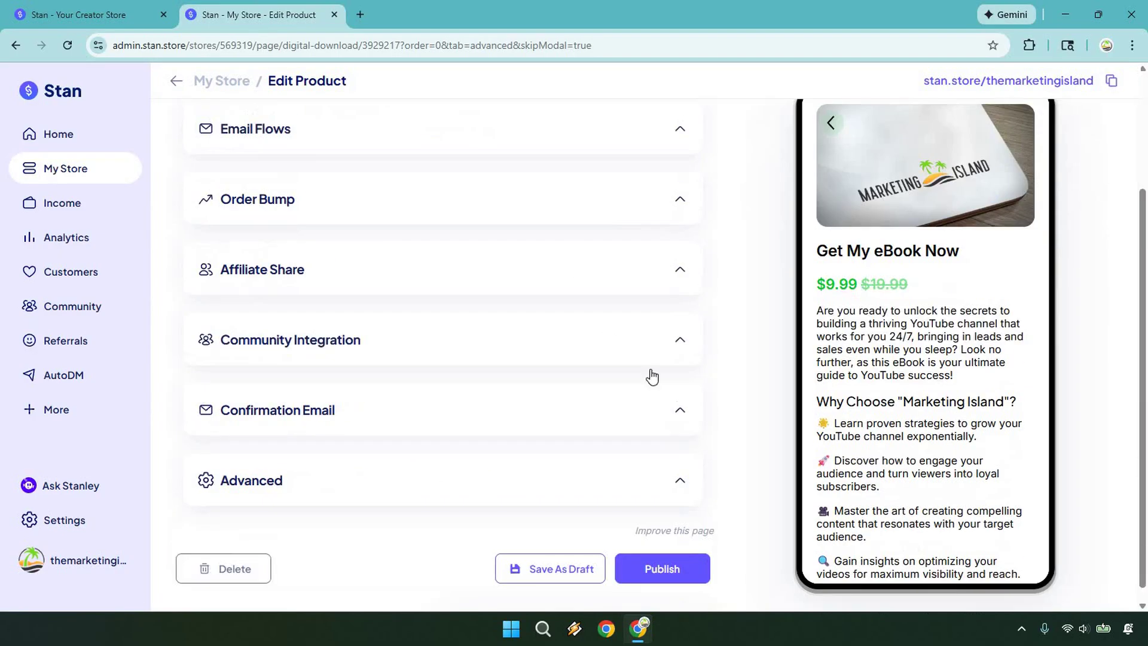
{"action": "left_click", "coordinate": [679, 390]}
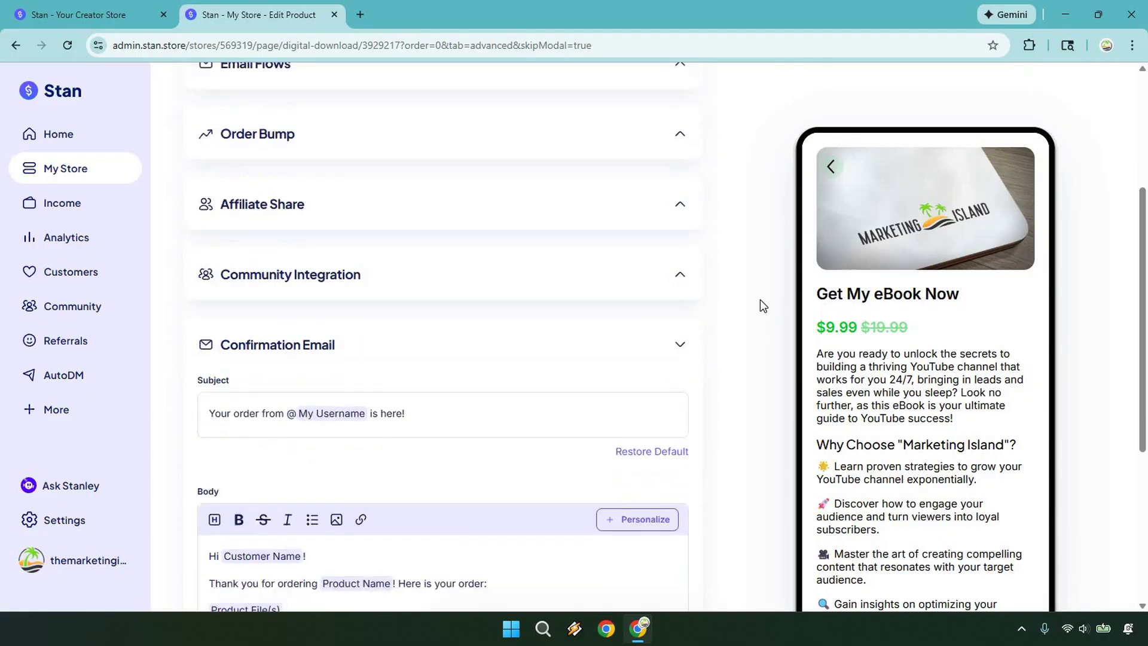
{"action": "scroll", "coordinate": [759, 299], "scroll_direction": "down", "scroll_amount": 5}
{"action": "left_click", "coordinate": [326, 171]}
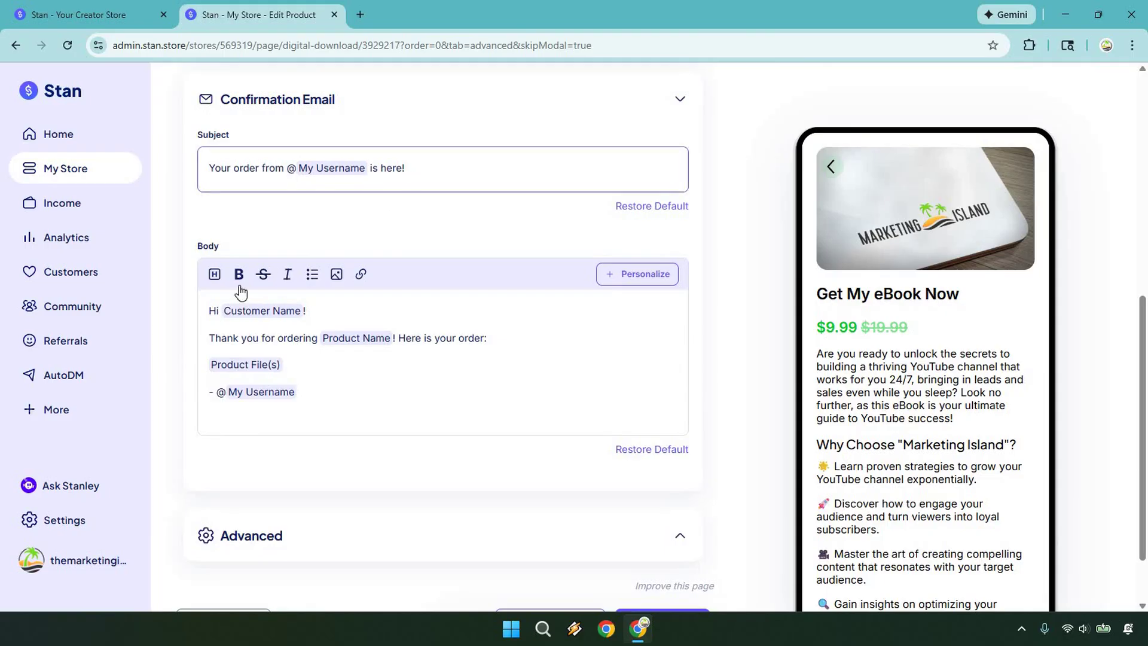
{"action": "left_click", "coordinate": [269, 310]}
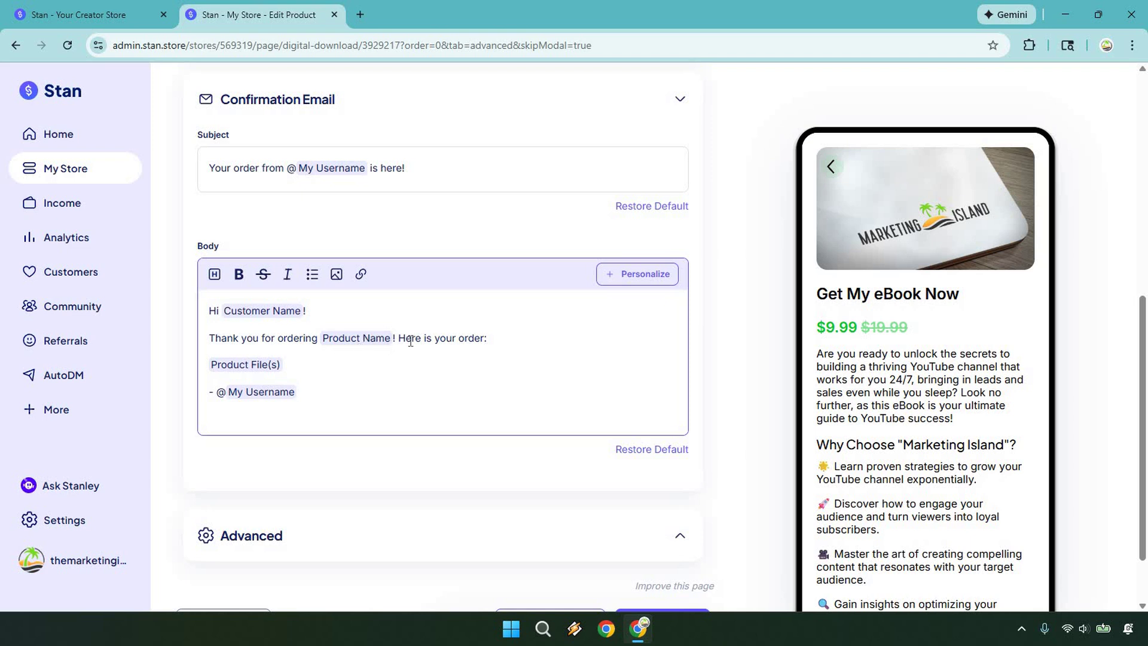
{"action": "left_click", "coordinate": [315, 394]}
{"action": "key", "text": "Return"}
{"action": "key", "text": "BackSpace"}
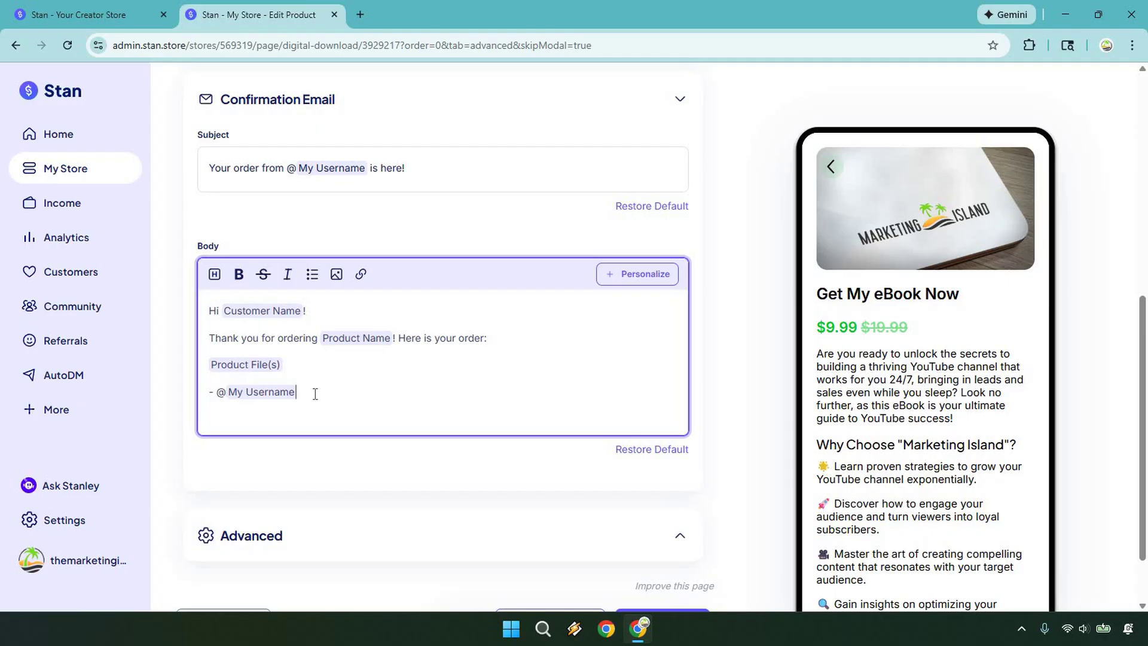
Go to account Settings to check Stripe payments and USD currency.
{"action": "left_click", "coordinate": [51, 518]}
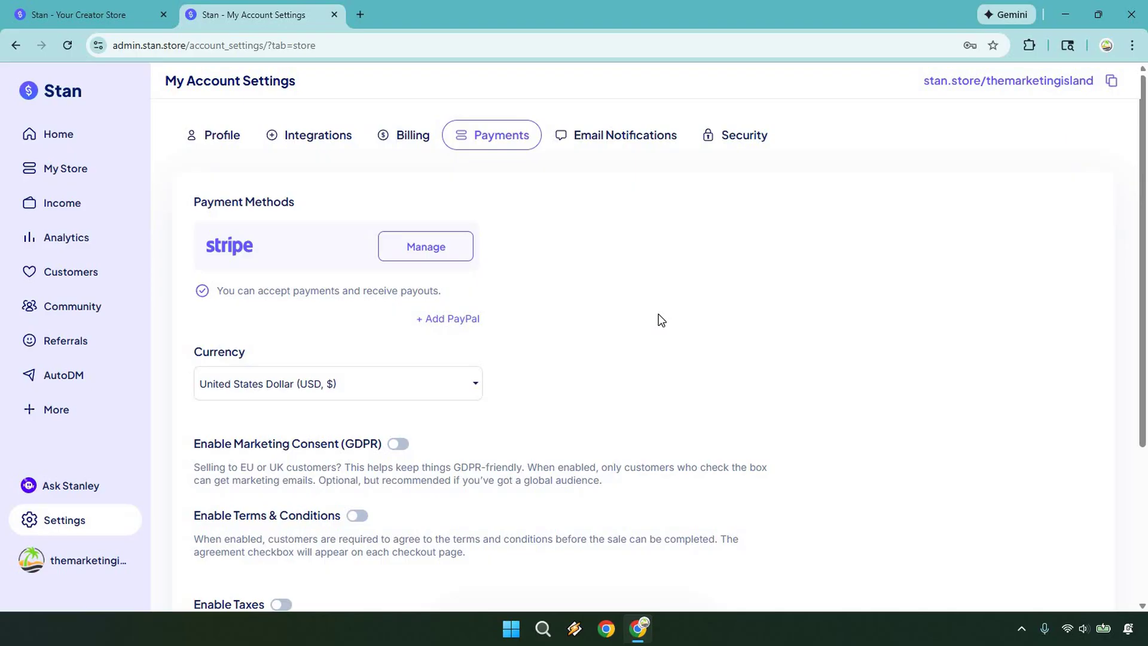
Open the public stan.store page in a new tab and browse the Get My eBook Now product page.
{"action": "right_click", "coordinate": [974, 81]}
{"action": "left_click", "coordinate": [938, 98]}
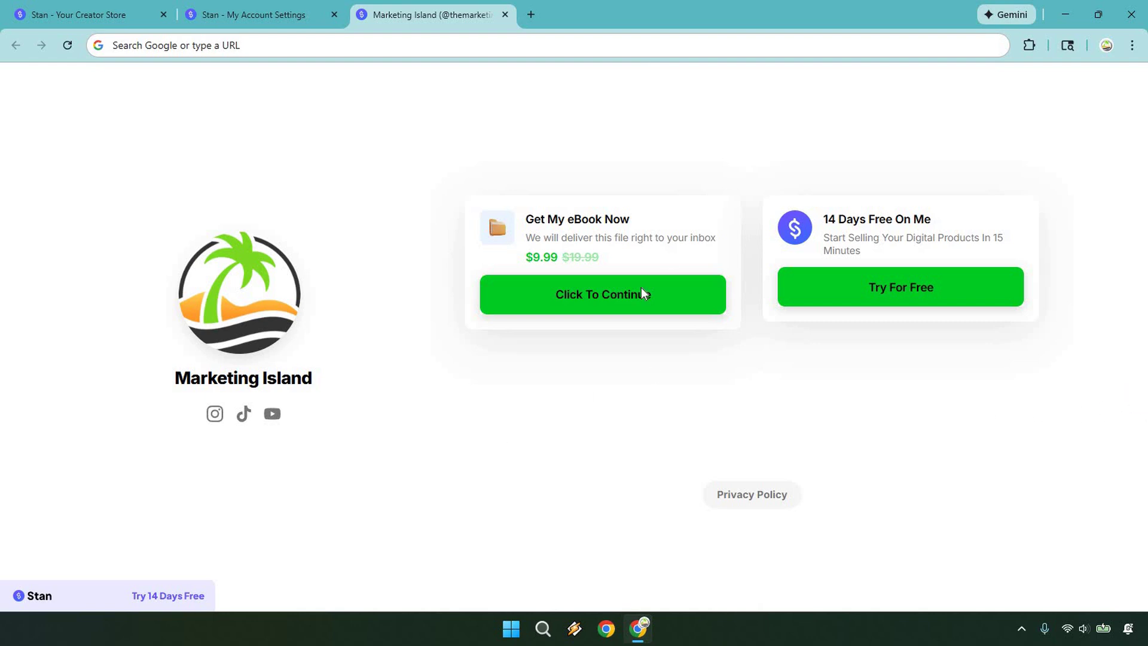
{"action": "left_click", "coordinate": [609, 303]}
{"action": "scroll", "coordinate": [1074, 249], "scroll_direction": "down", "scroll_amount": 2}
{"action": "scroll", "coordinate": [1087, 270], "scroll_direction": "down", "scroll_amount": 15}
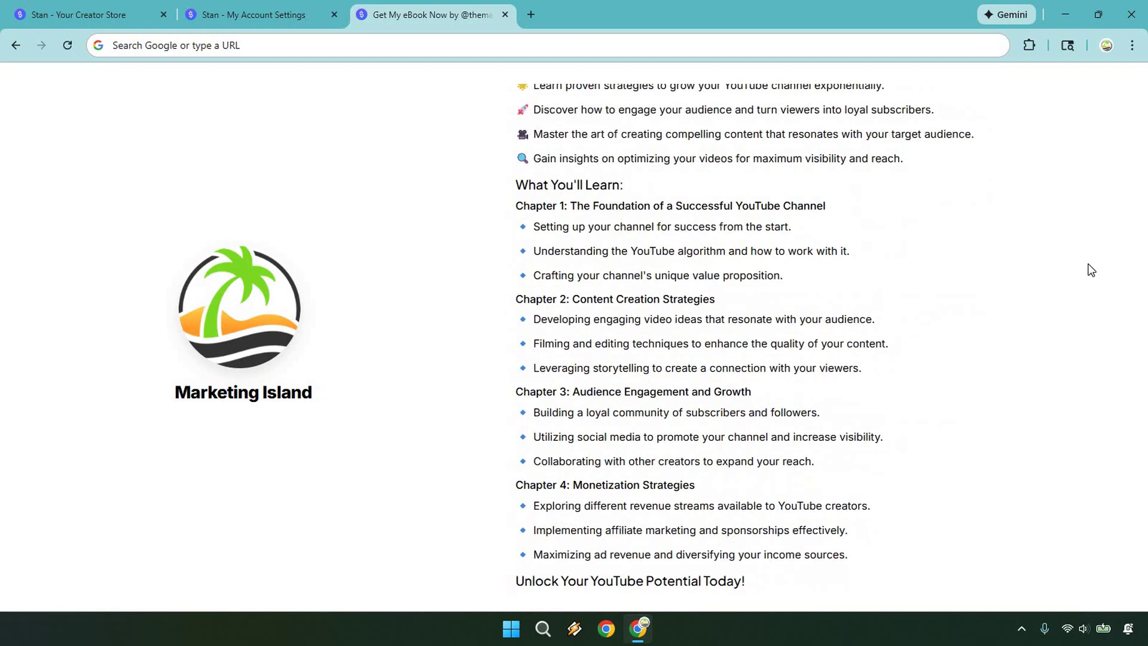
{"action": "scroll", "coordinate": [1110, 257], "scroll_direction": "down", "scroll_amount": 1}
{"action": "scroll", "coordinate": [1111, 257], "scroll_direction": "up", "scroll_amount": 1}
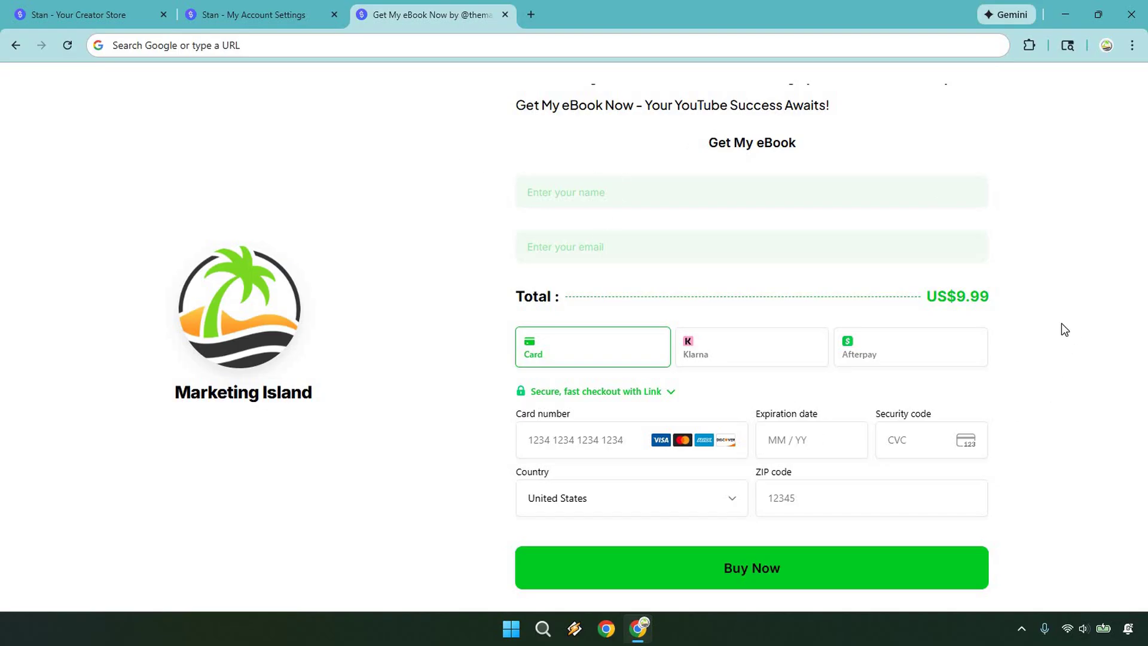
{"action": "scroll", "coordinate": [1075, 354], "scroll_direction": "up", "scroll_amount": 10}
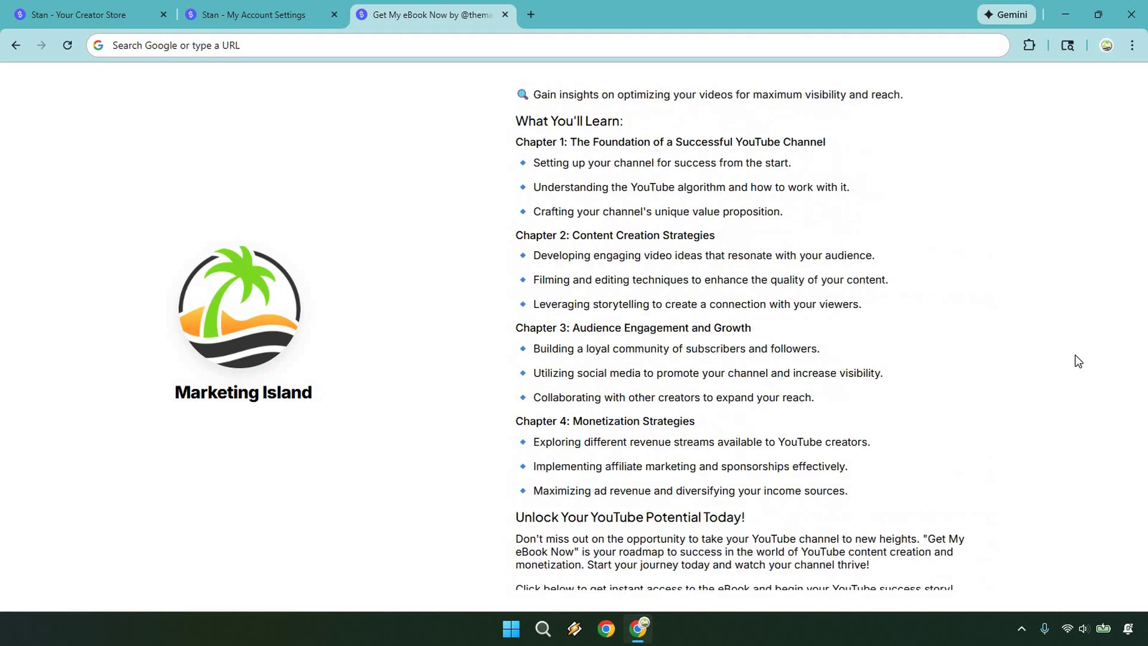
{"action": "scroll", "coordinate": [1075, 355], "scroll_direction": "up", "scroll_amount": 8}
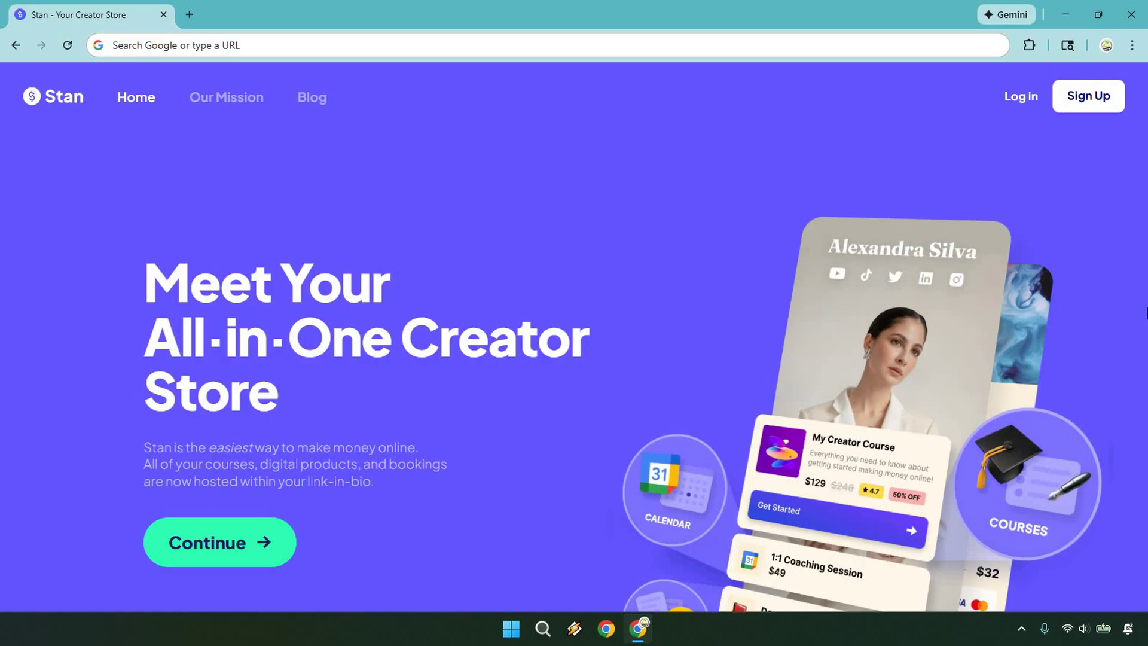